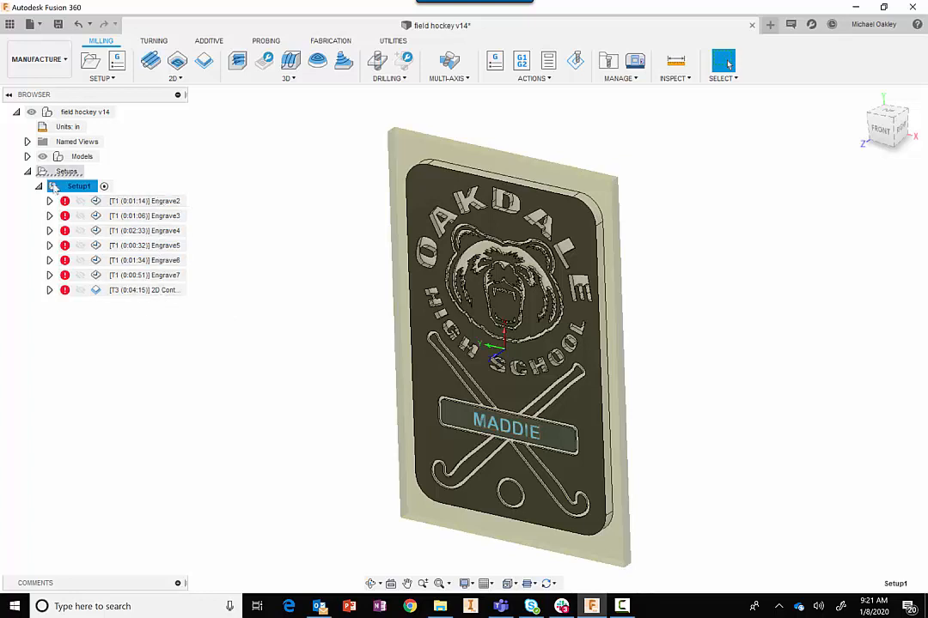
- Generate the toolpaths for all operations in Setup1
right_click(85, 192)
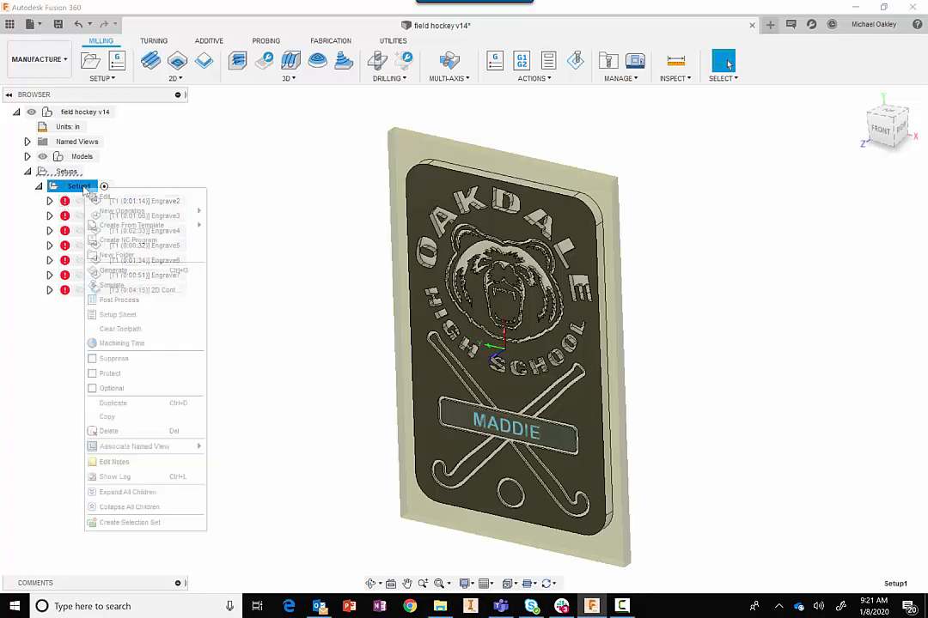
left_click(132, 273)
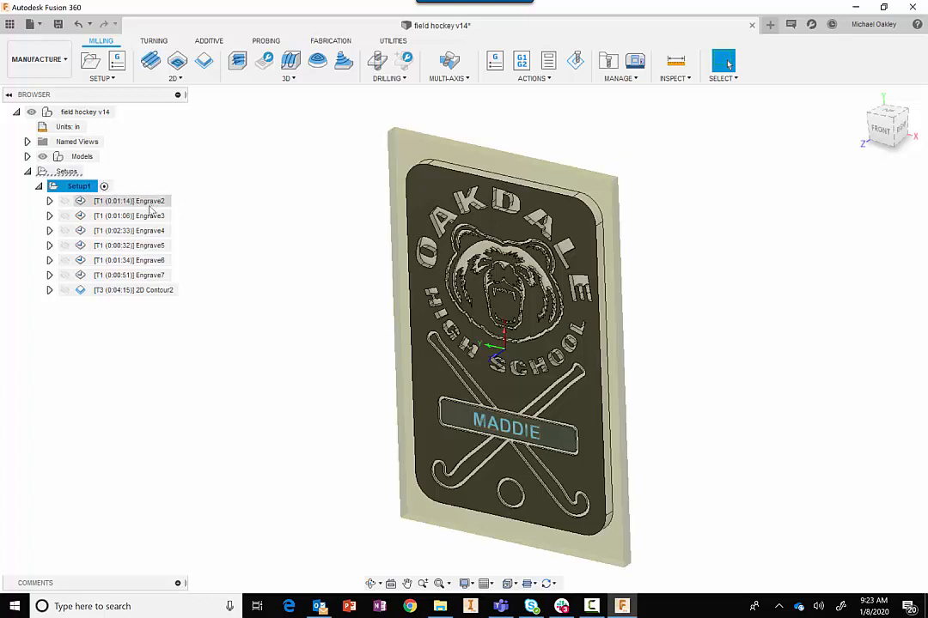
- Examine the toolpath of each operation in Setup1 one by one, from Engrave2 through 2D Contour2
left_click(129, 201)
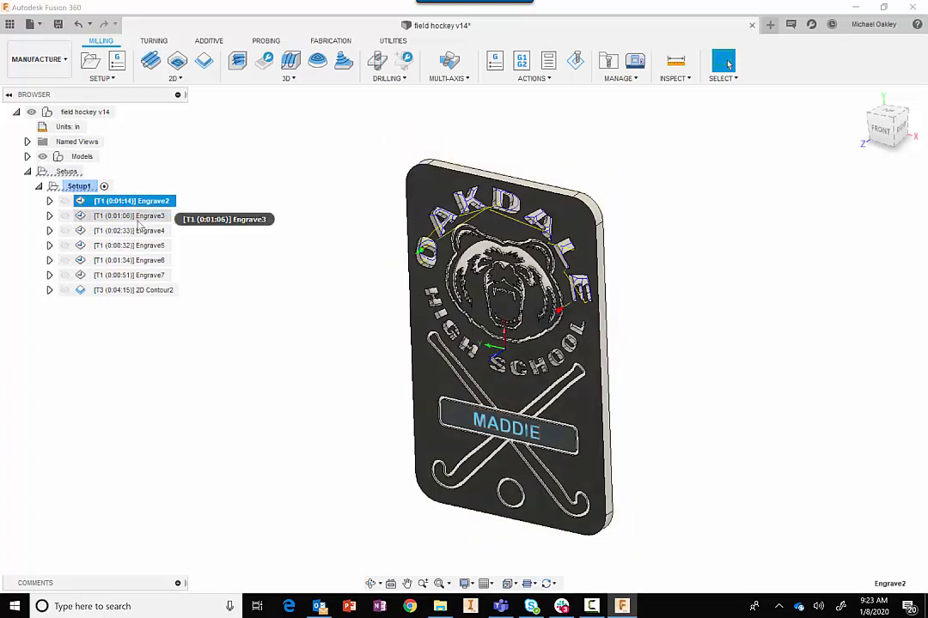
left_click(138, 219)
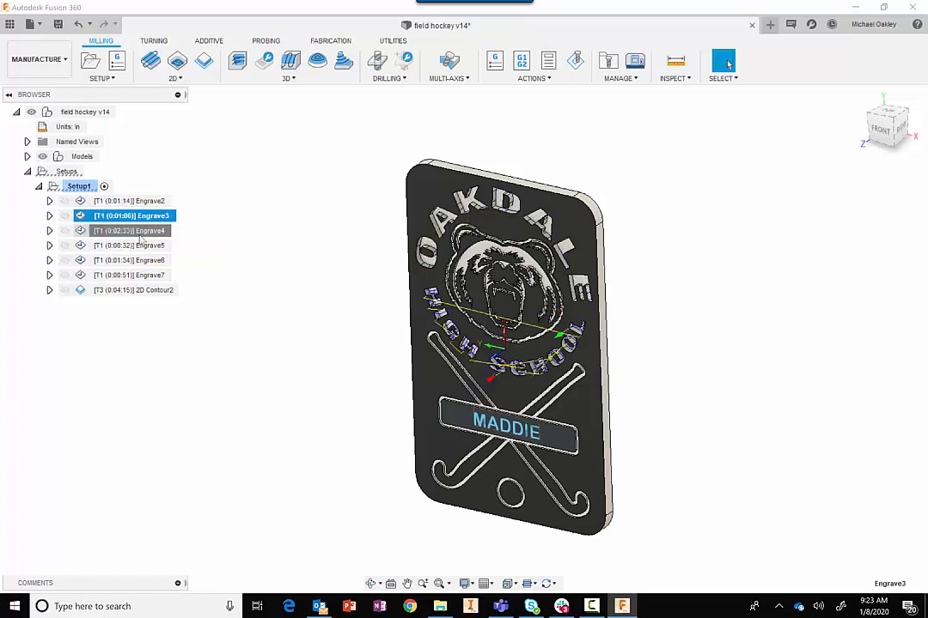
left_click(139, 232)
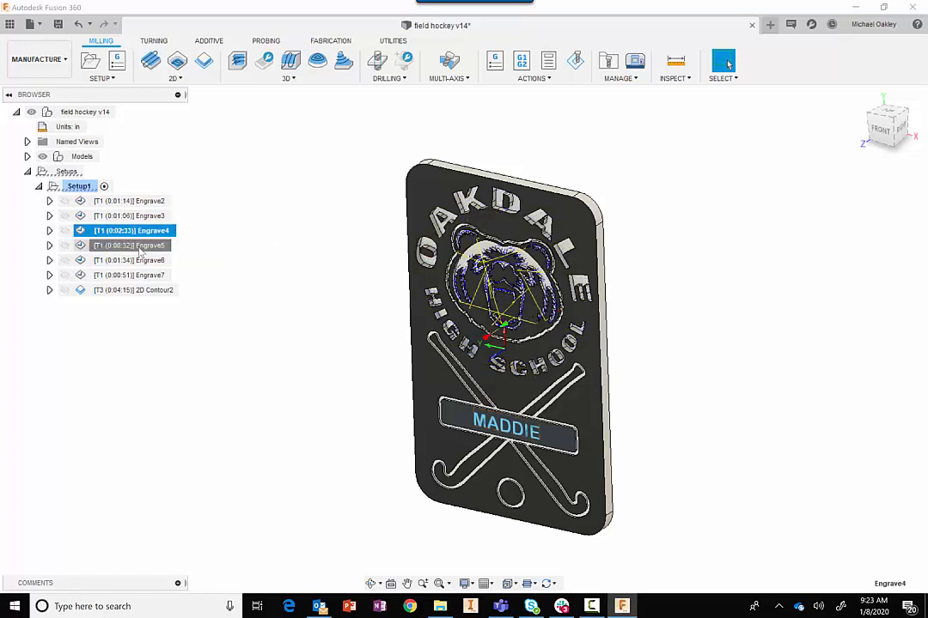
left_click(140, 247)
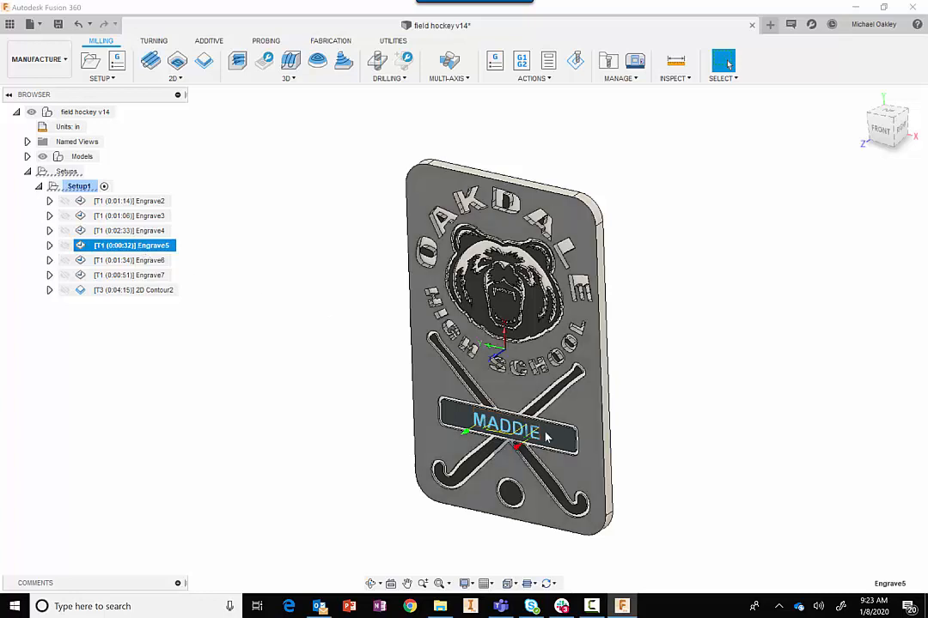
left_click(108, 262)
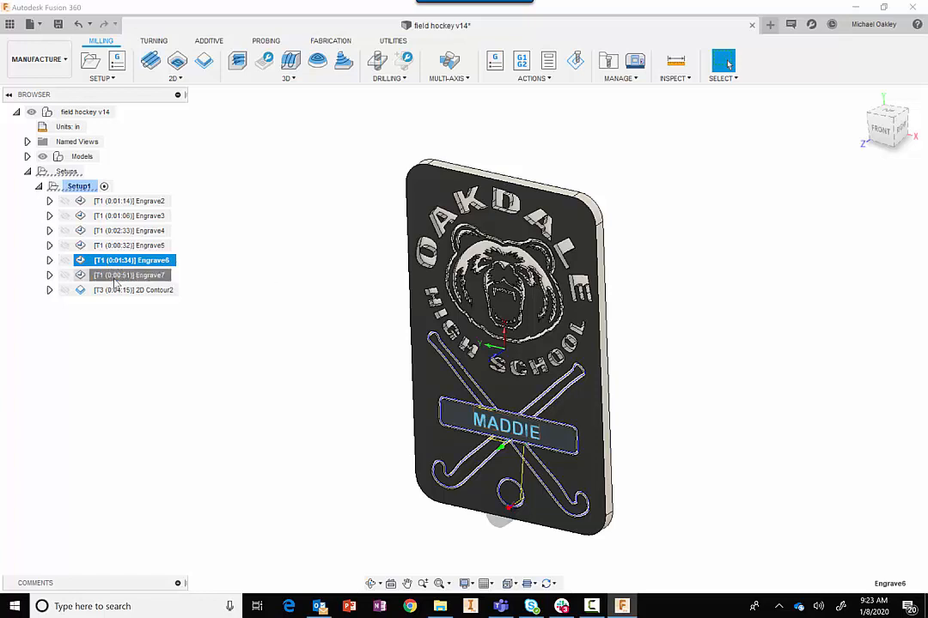
left_click(115, 278)
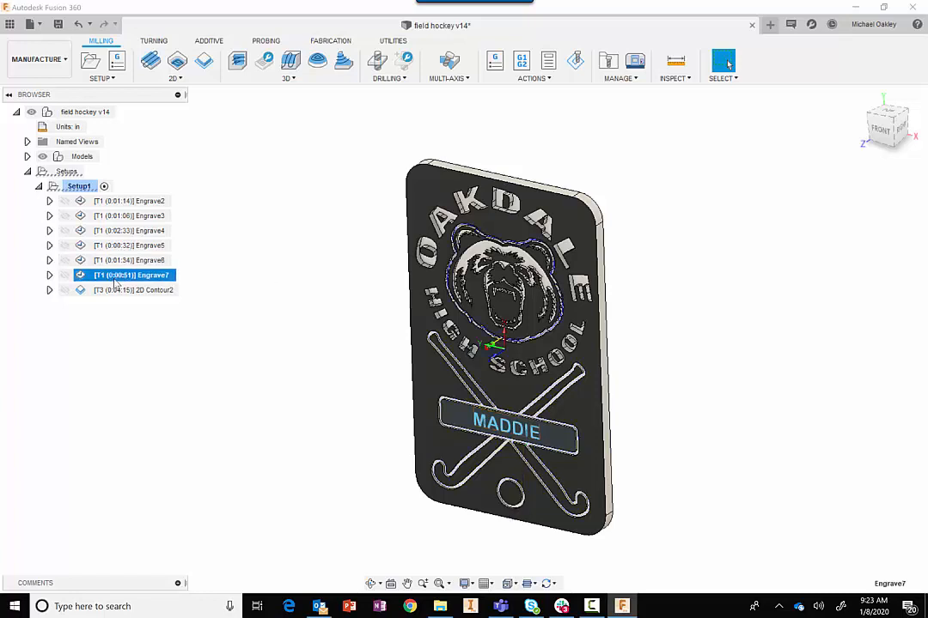
left_click(115, 291)
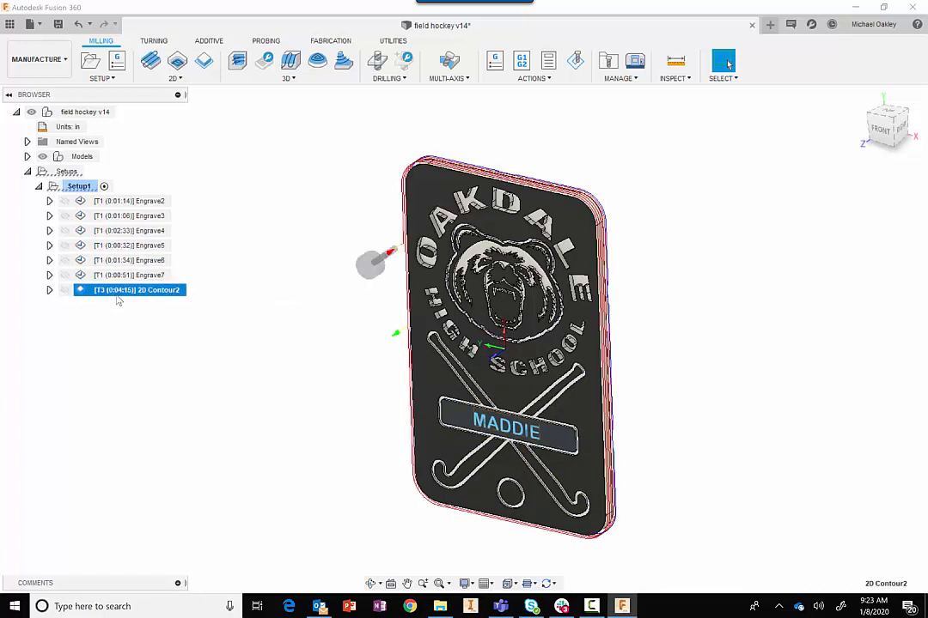
left_click(235, 177)
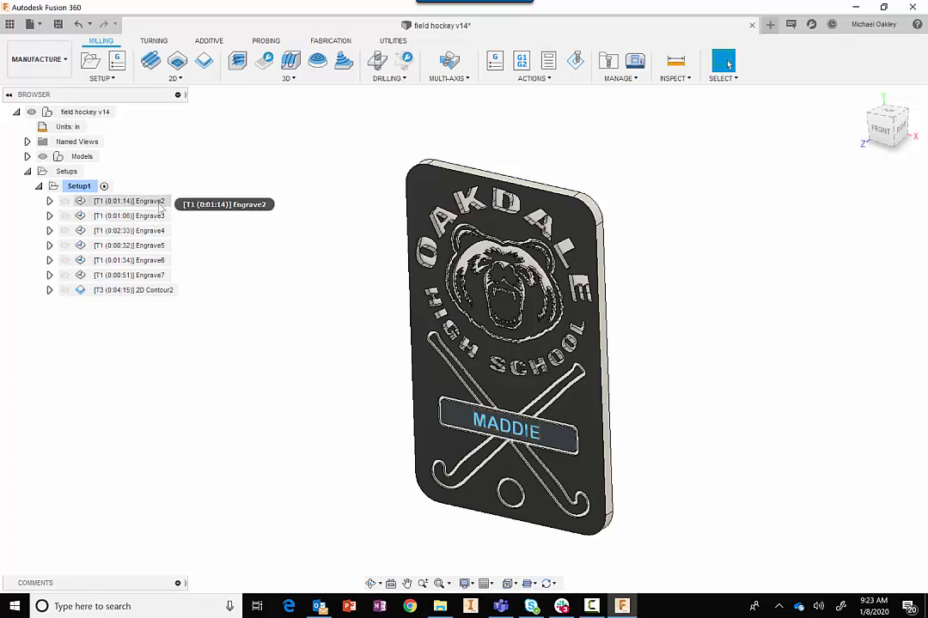
- Open Engrave2 for editing and inspect the 1/2" 45° chamfer mill (V Groove 90 Deg) in the tool library, keeping it as the tool
left_click(137, 201)
double_click(153, 205)
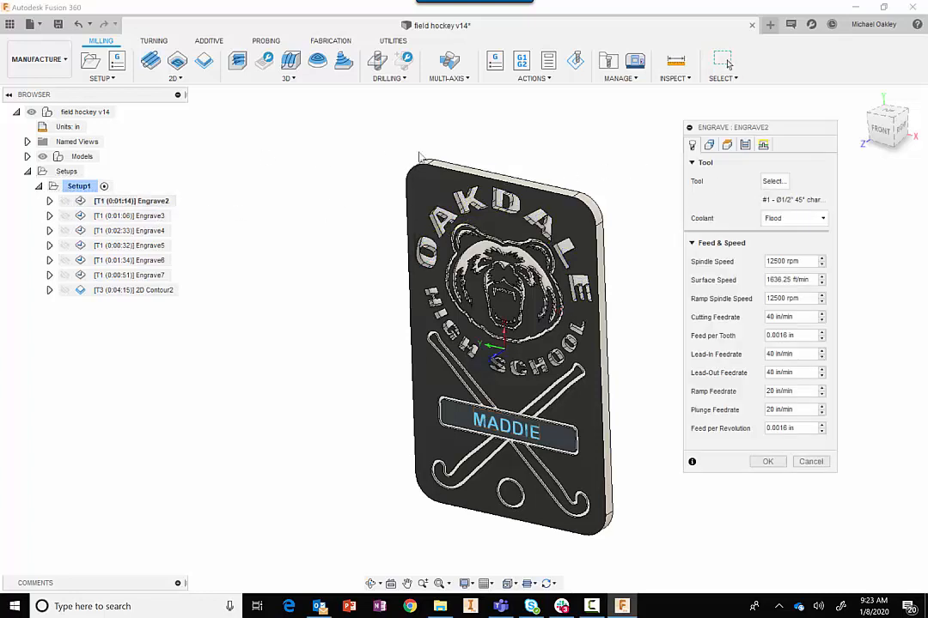
left_click(781, 182)
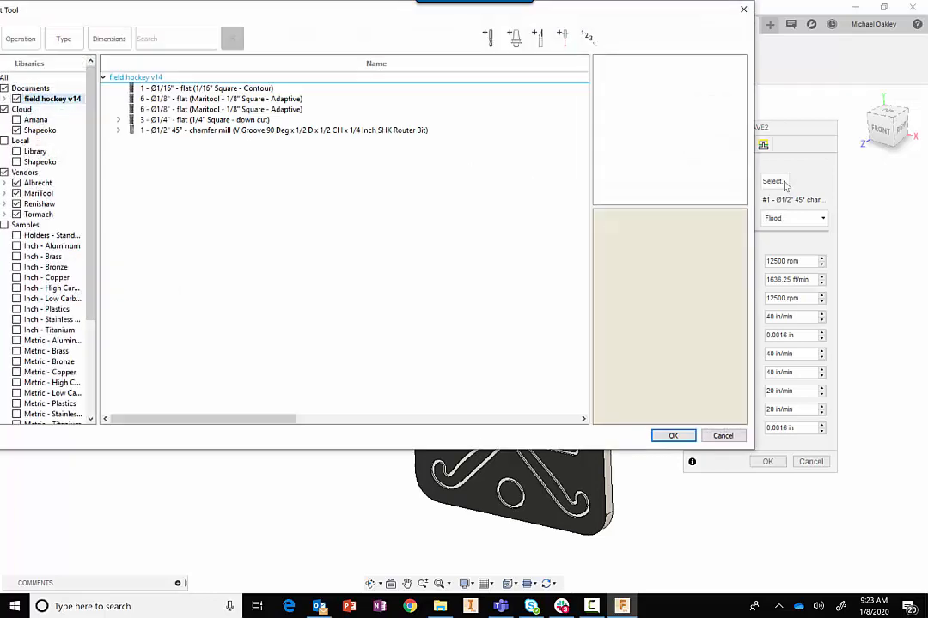
left_click(244, 131)
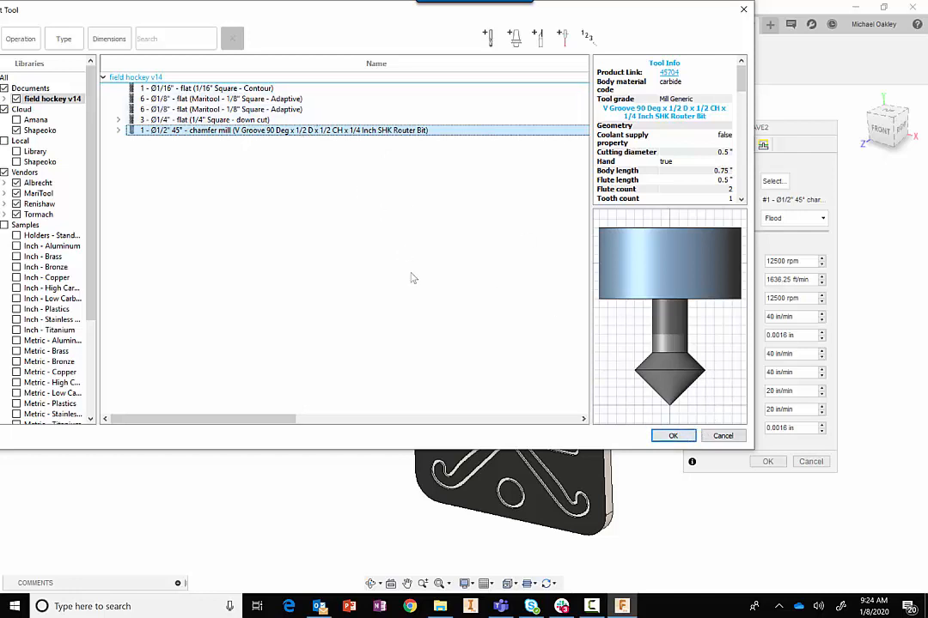
left_click(675, 436)
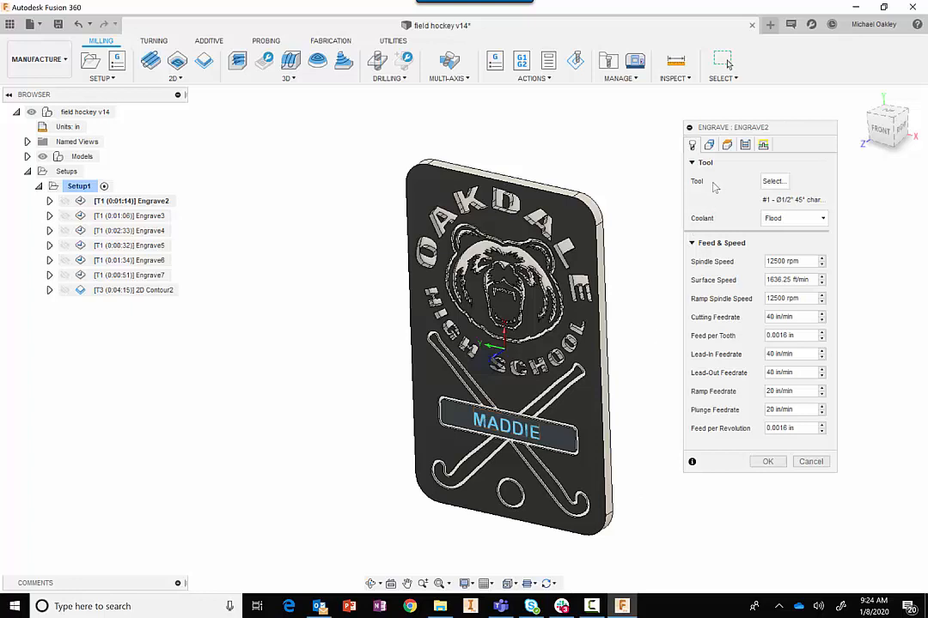
- Review Engrave2's contour selection around the OAKDALE letters, its pass settings and its heights, and cancel the edit
left_click(708, 145)
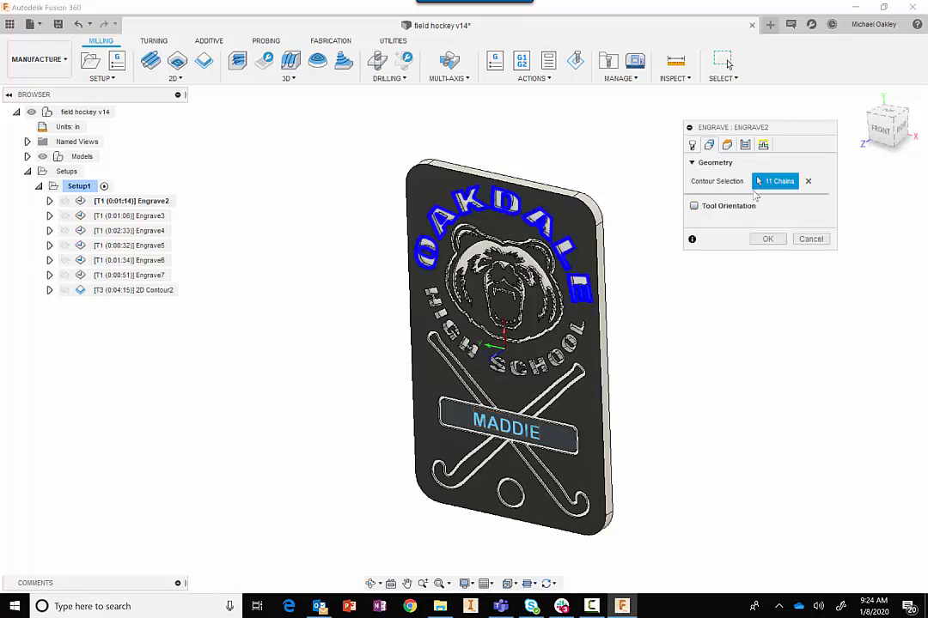
scroll(434, 258, "up", 6)
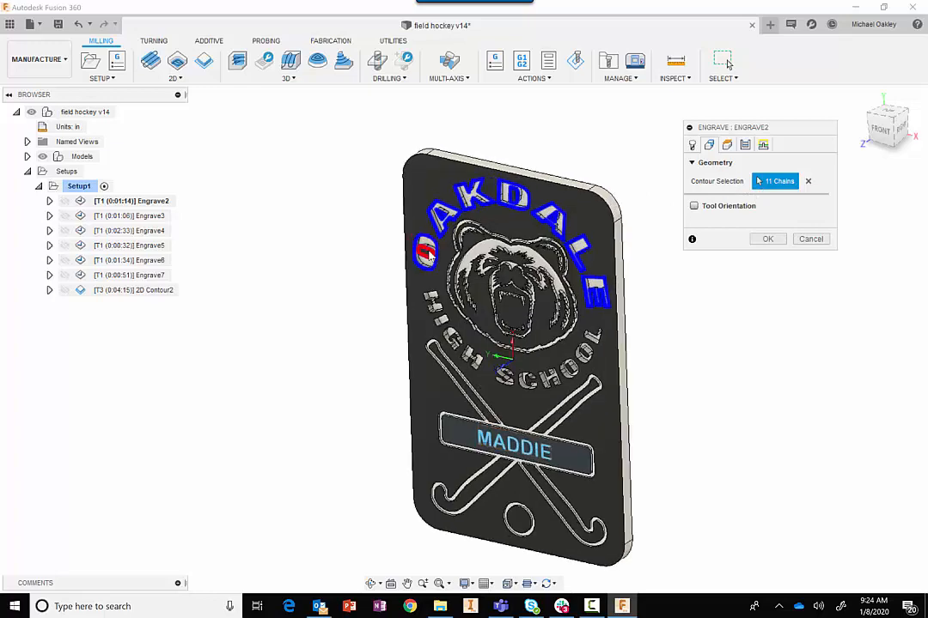
scroll(433, 258, "up", 2)
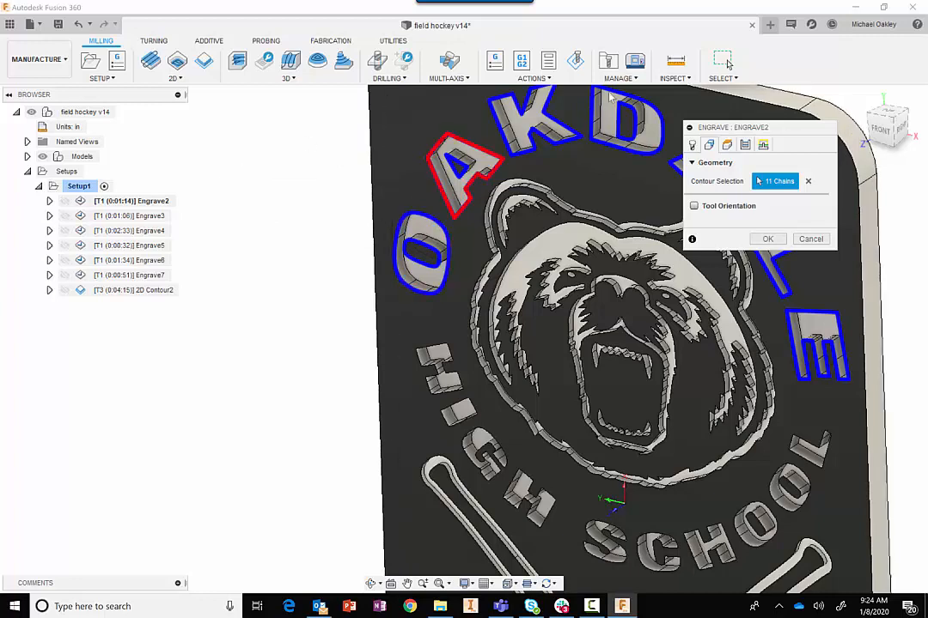
left_click(744, 146)
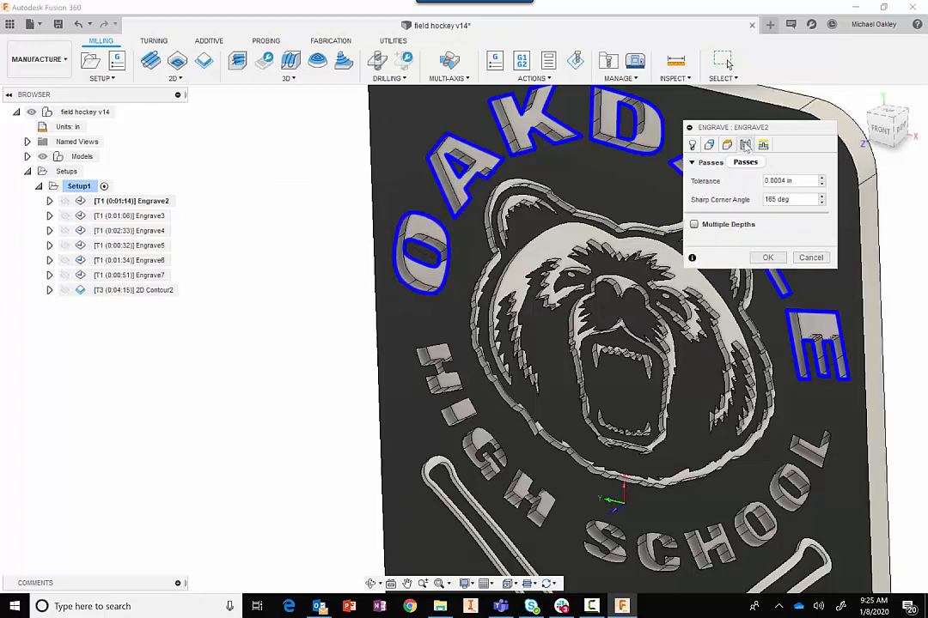
left_click(727, 146)
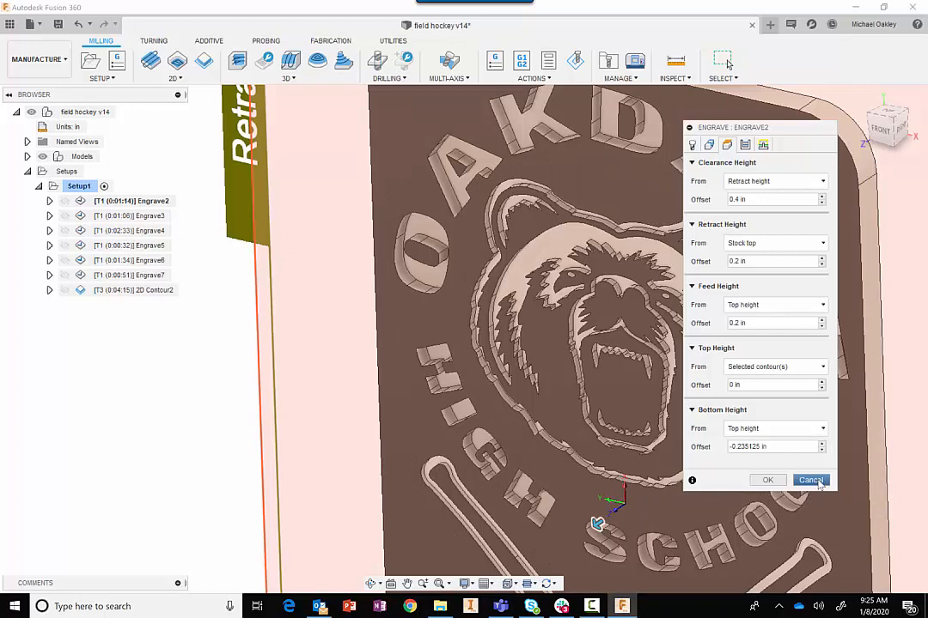
left_click(811, 480)
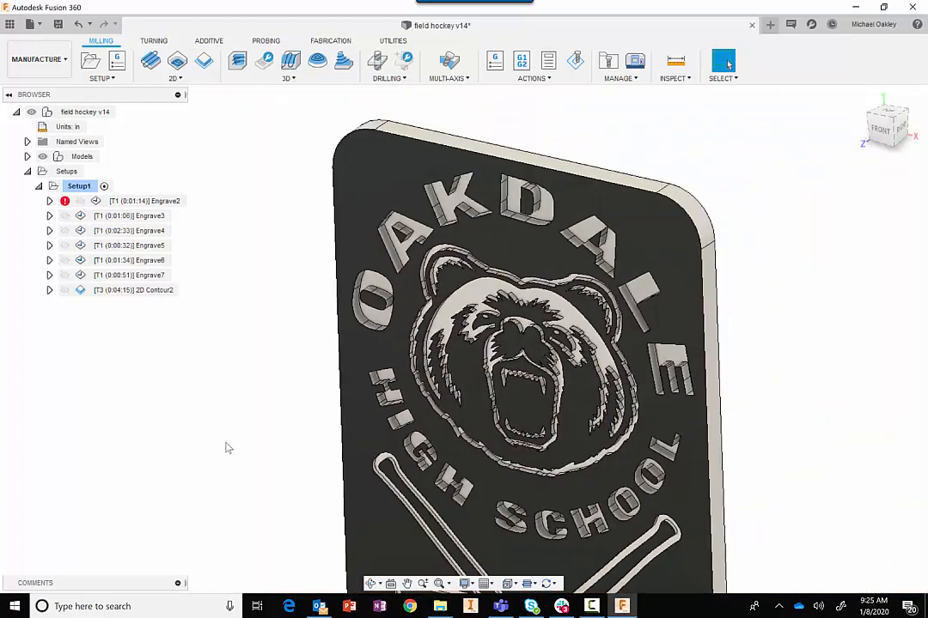
- Regenerate the Engrave2 toolpath
middle_click_drag(796, 255, 793, 213)
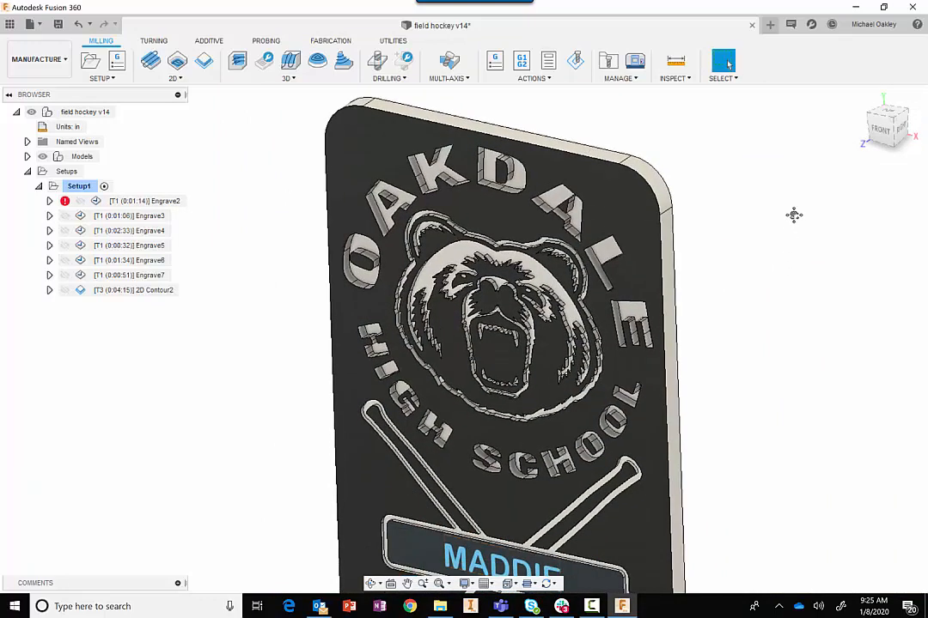
right_click(153, 202)
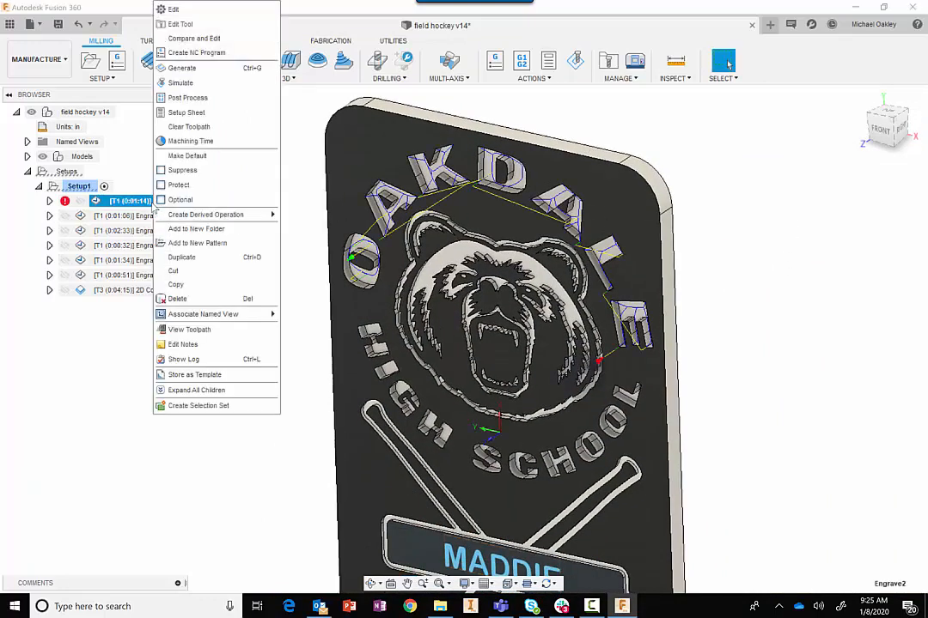
left_click(181, 71)
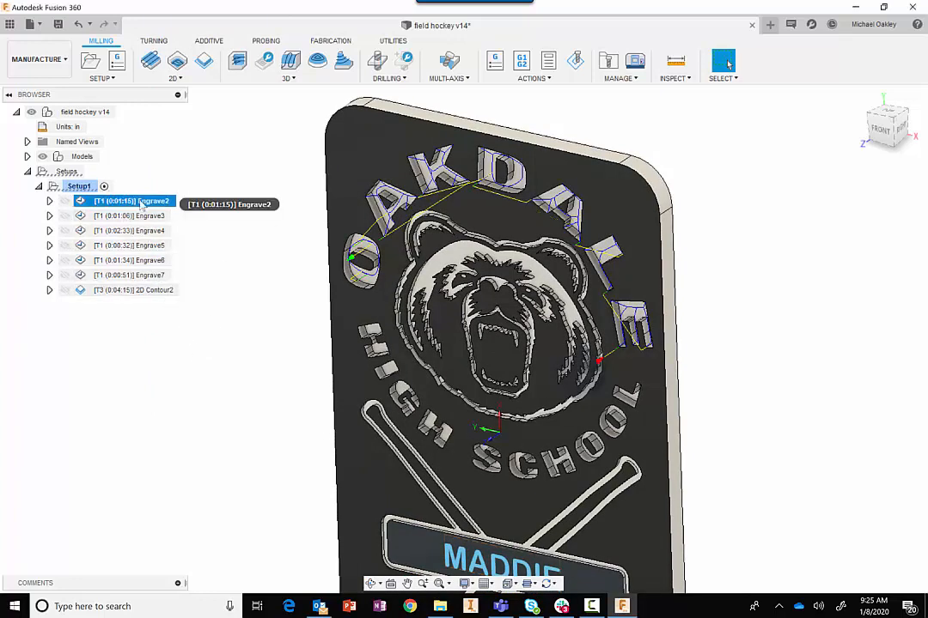
- Simulate Engrave2 with the stock colorization set to Material and play the cut through
right_click(142, 203)
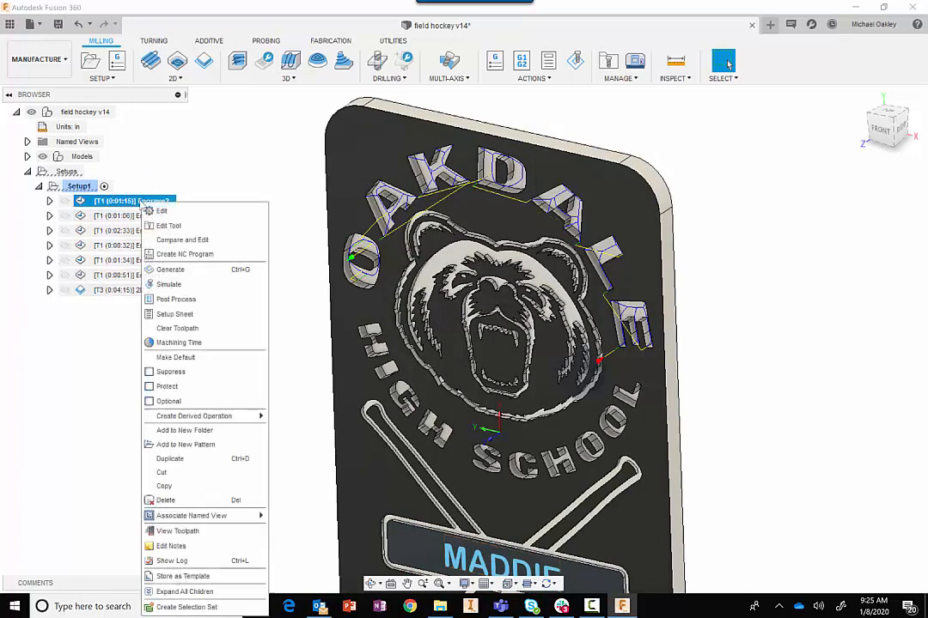
left_click(175, 289)
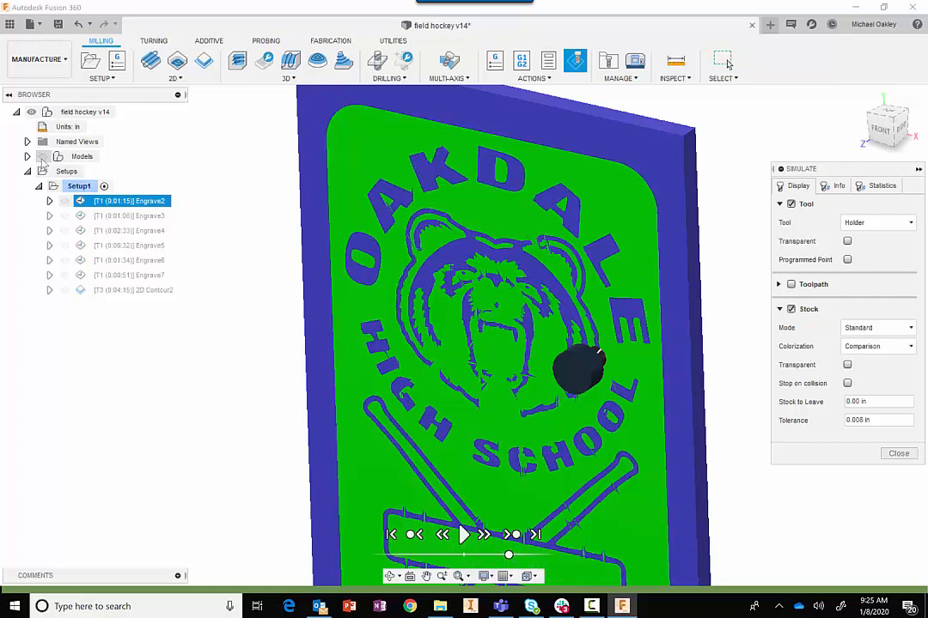
left_click(896, 348)
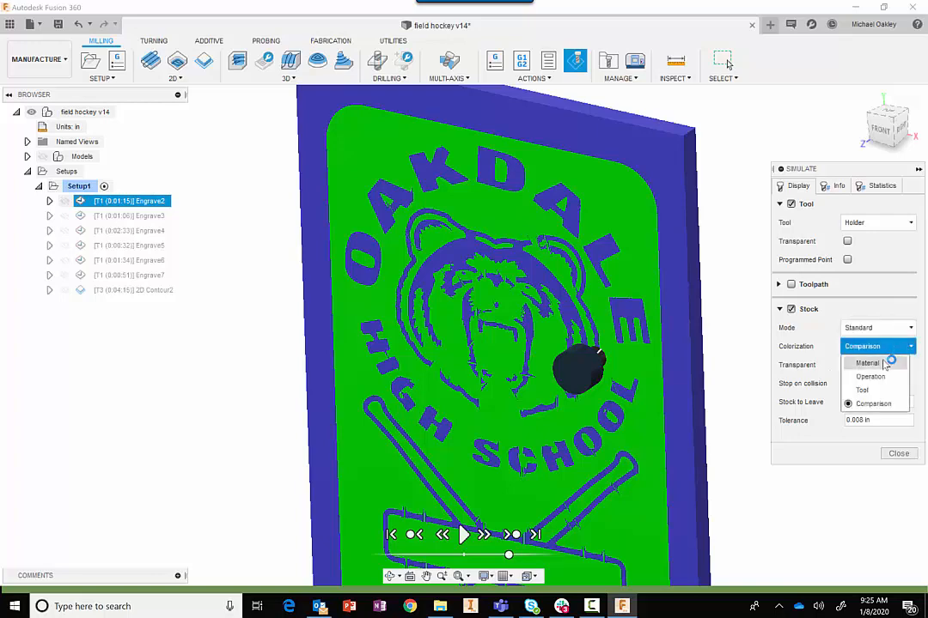
left_click(880, 363)
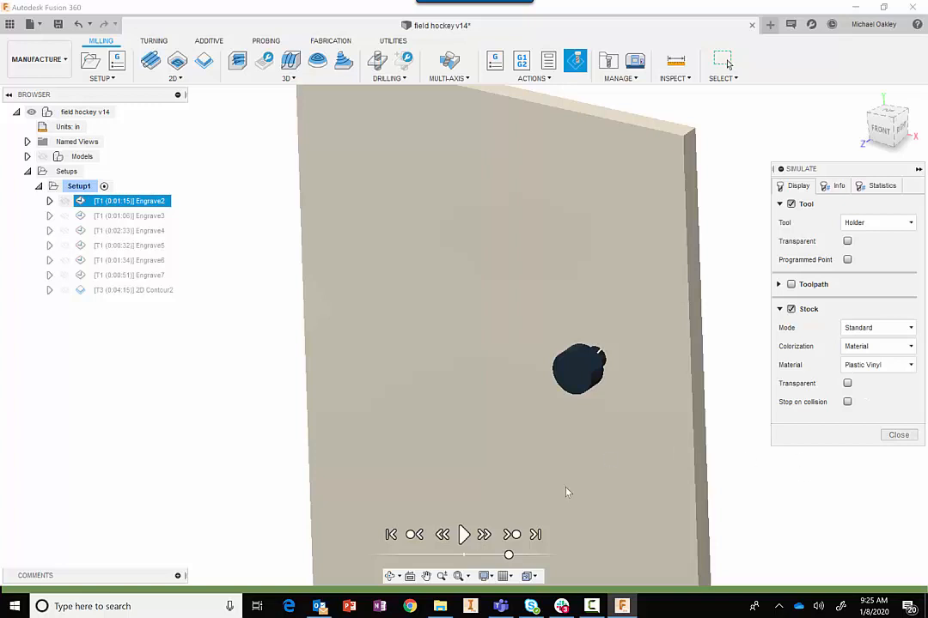
left_click(464, 534)
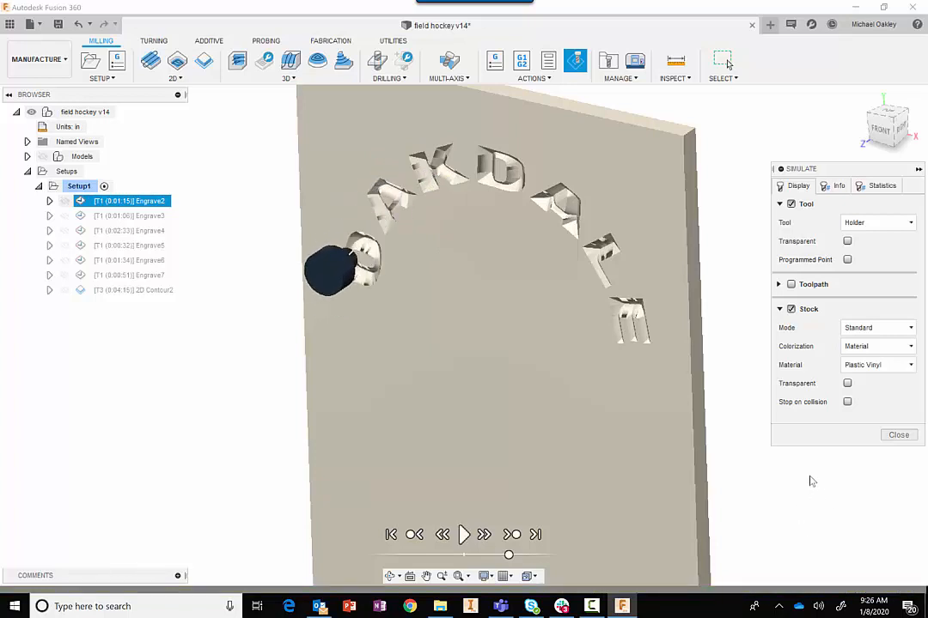
- Inspect the simulated V-carved OAKDALE letters from several angles and close the simulation
middle_click_drag(614, 447, 550, 356, "shift")
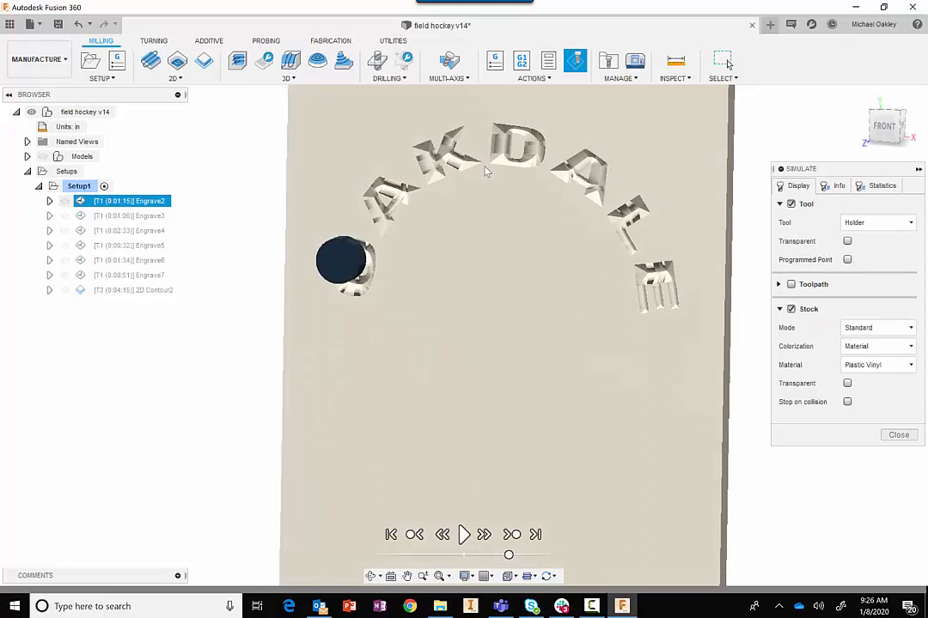
middle_click_drag(563, 212, 530, 274, "shift")
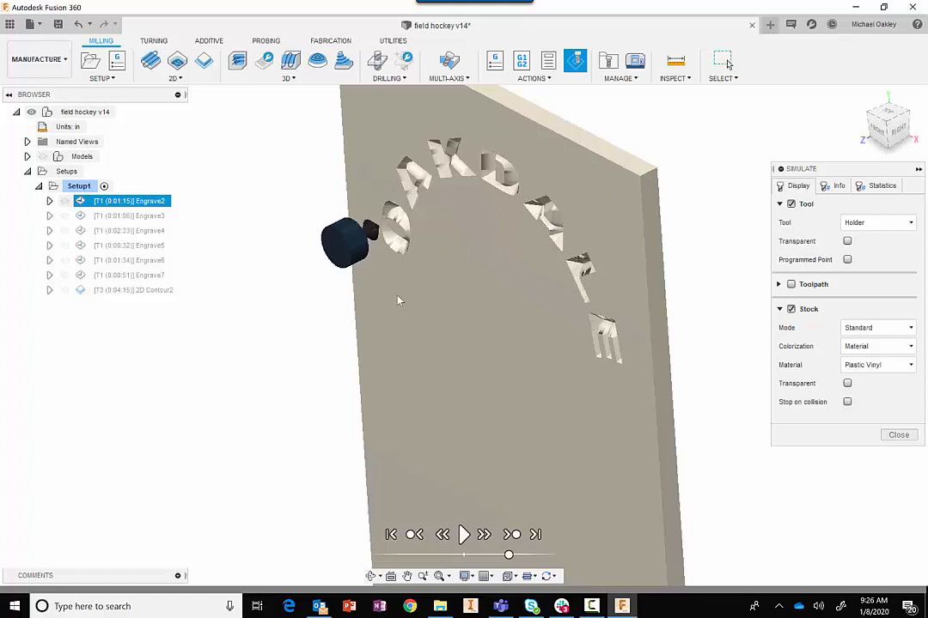
scroll(463, 300, "down", 5)
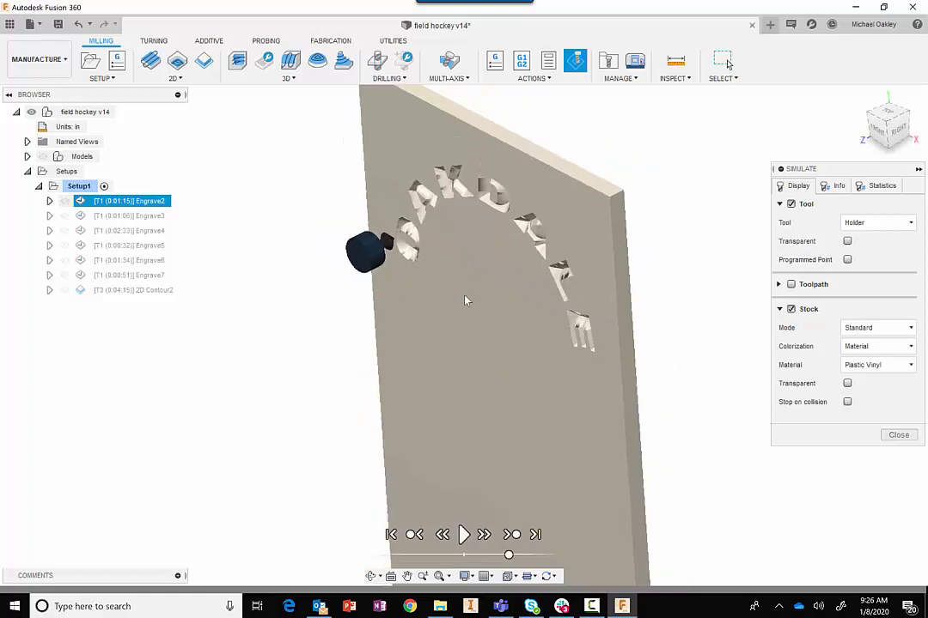
middle_click_drag(662, 196, 639, 180)
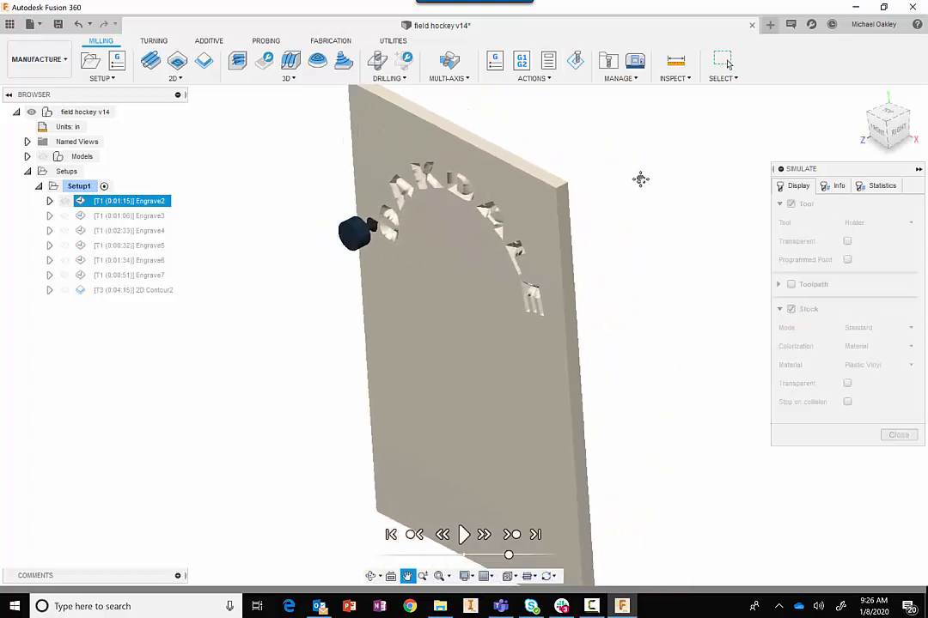
left_click(899, 435)
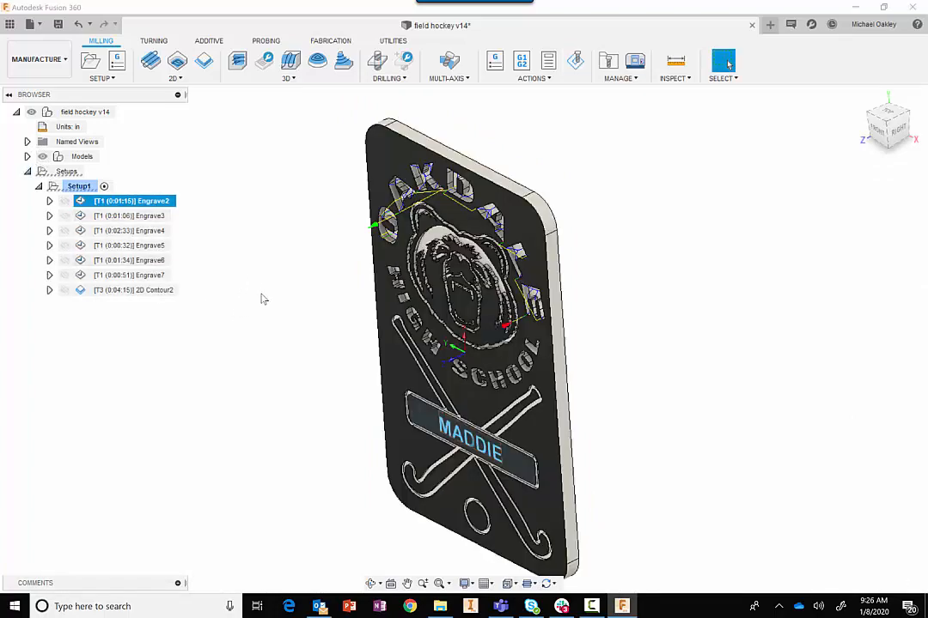
- Display the Engrave6 toolpath around the hockey sticks, name plate border and ball
middle_click_drag(261, 298, 278, 279, "shift")
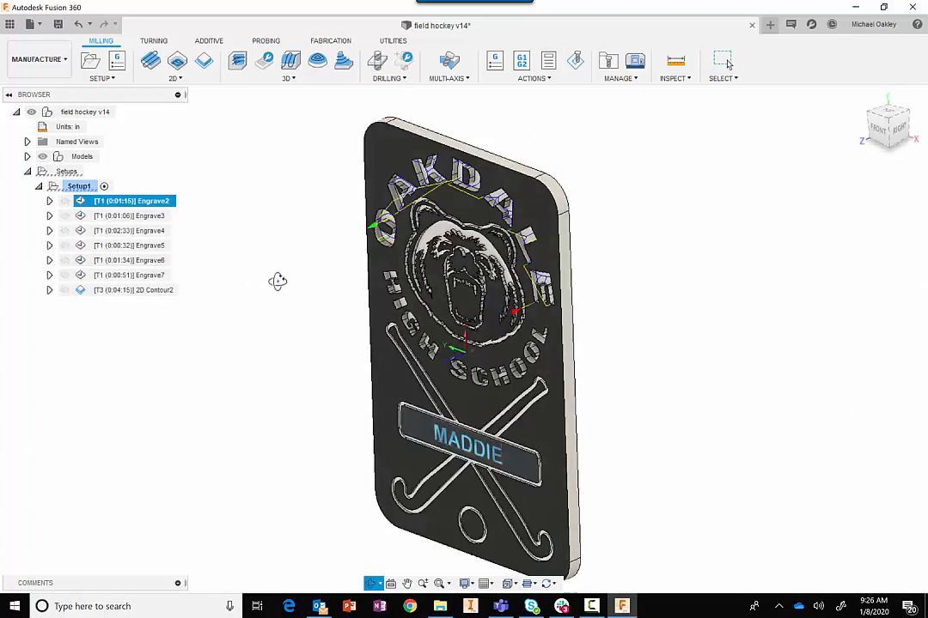
left_click(108, 264)
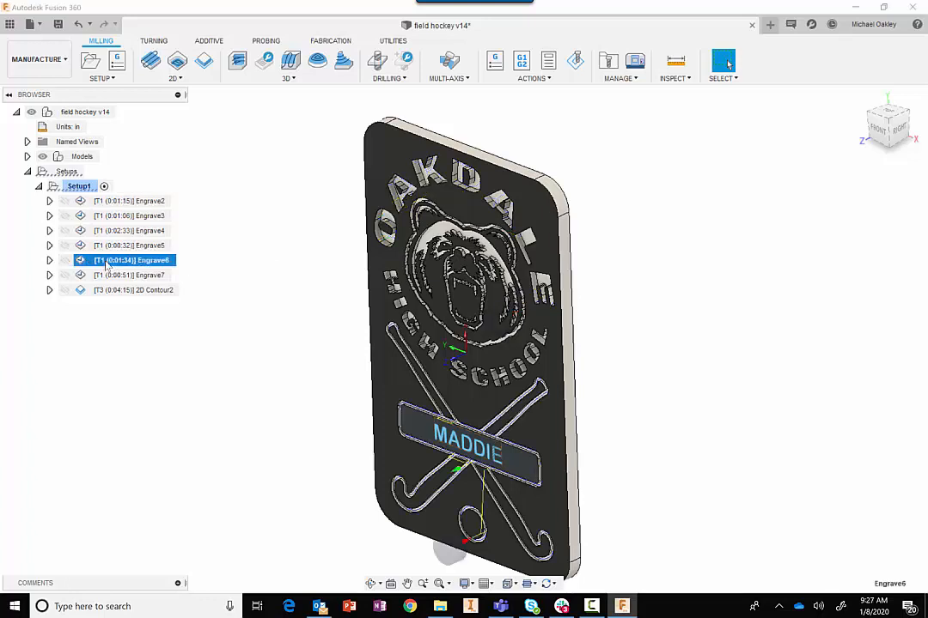
- Compare the Engrave5 toolpath for the name with the Engrave6 toolpath for the sticks, name plate border and ball
left_click(122, 246)
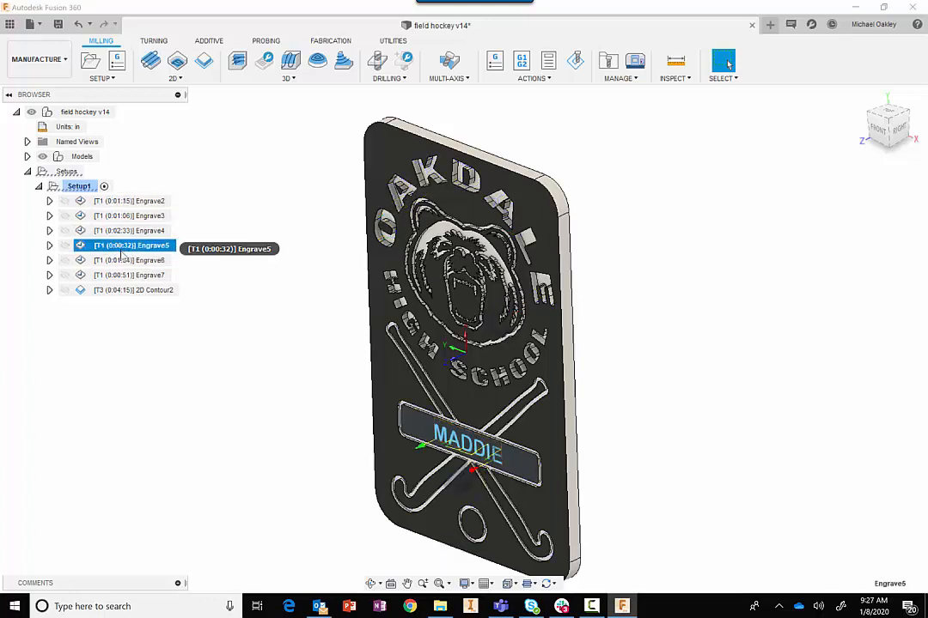
left_click(120, 262)
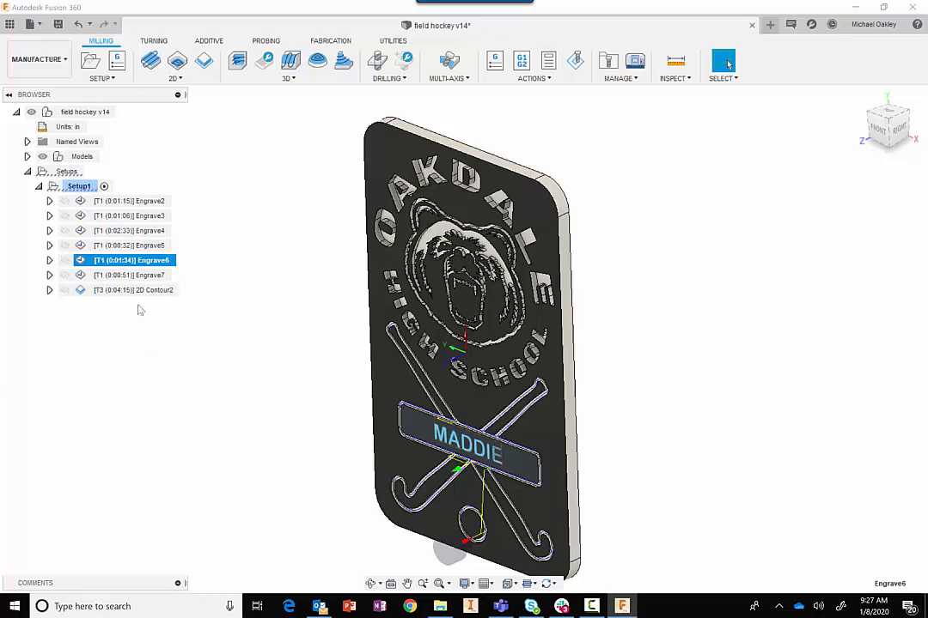
left_click(109, 268)
left_click(129, 372)
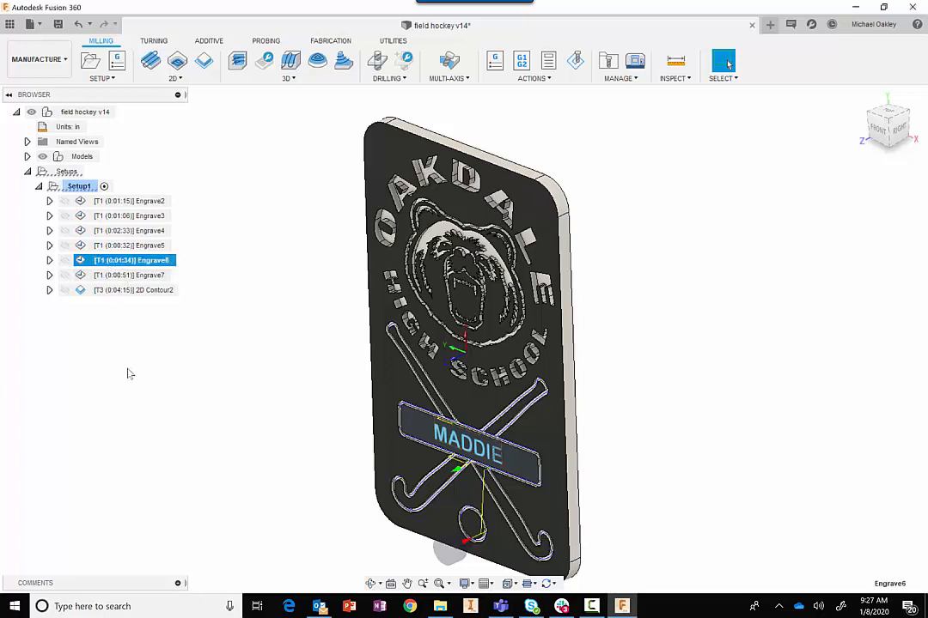
- Simulate the Engrave6 operation with the models hidden and play the cut through
right_click(109, 262)
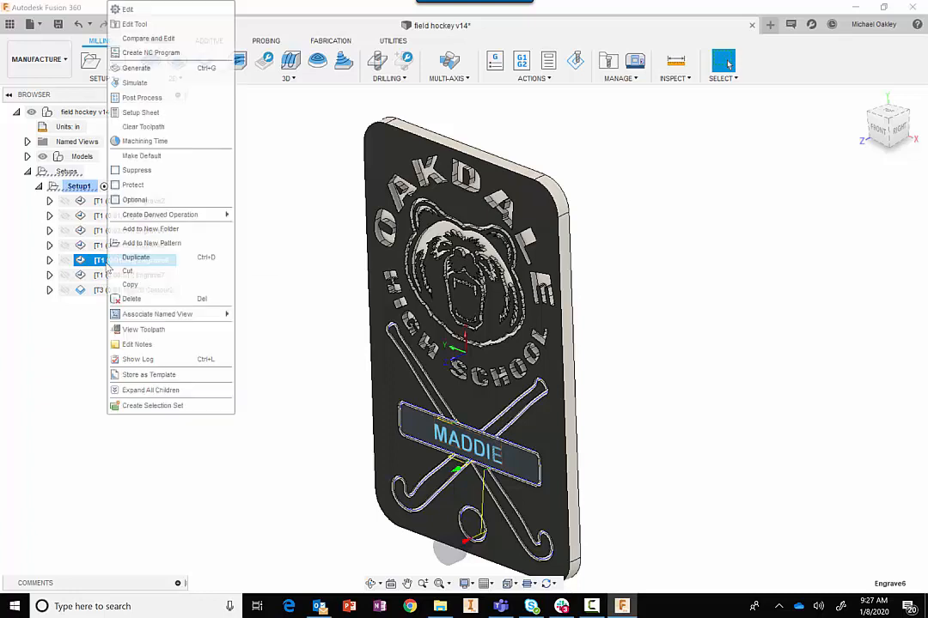
left_click(135, 84)
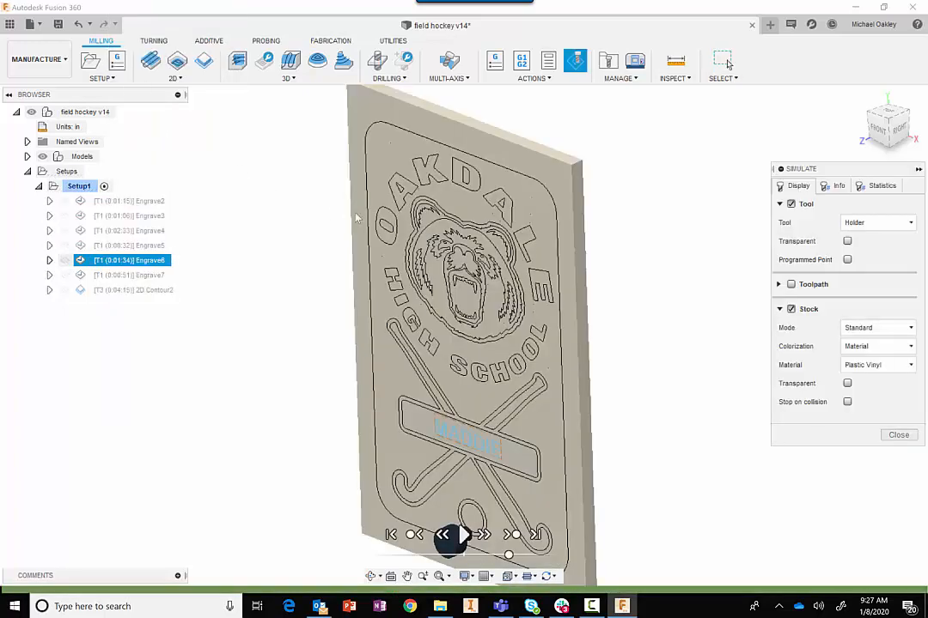
left_click(42, 157)
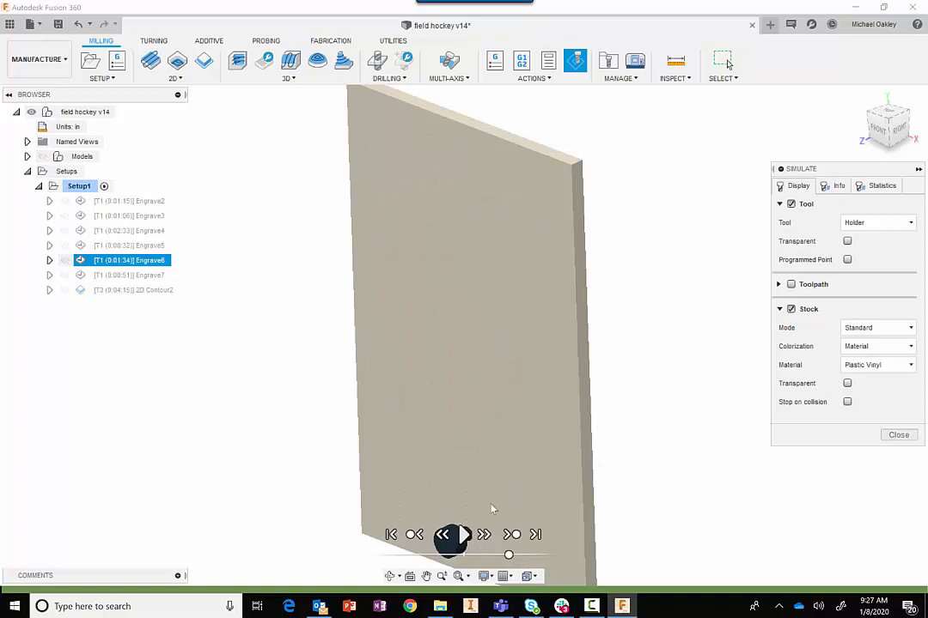
left_click(464, 534)
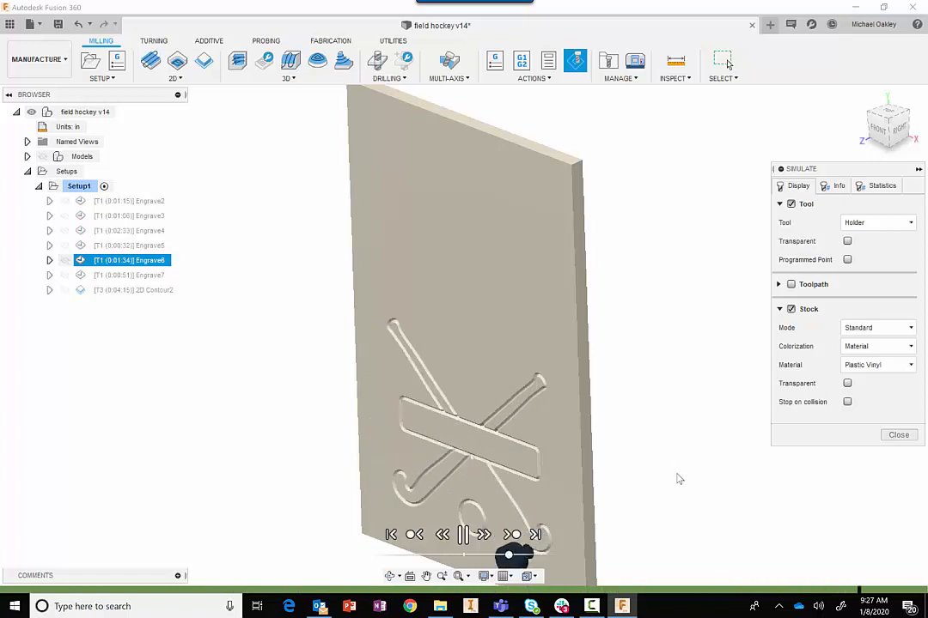
- Inspect the simulated grooves of the hockey sticks and name plate border up close and close the simulation
middle_click_drag(597, 407, 628, 364, "shift")
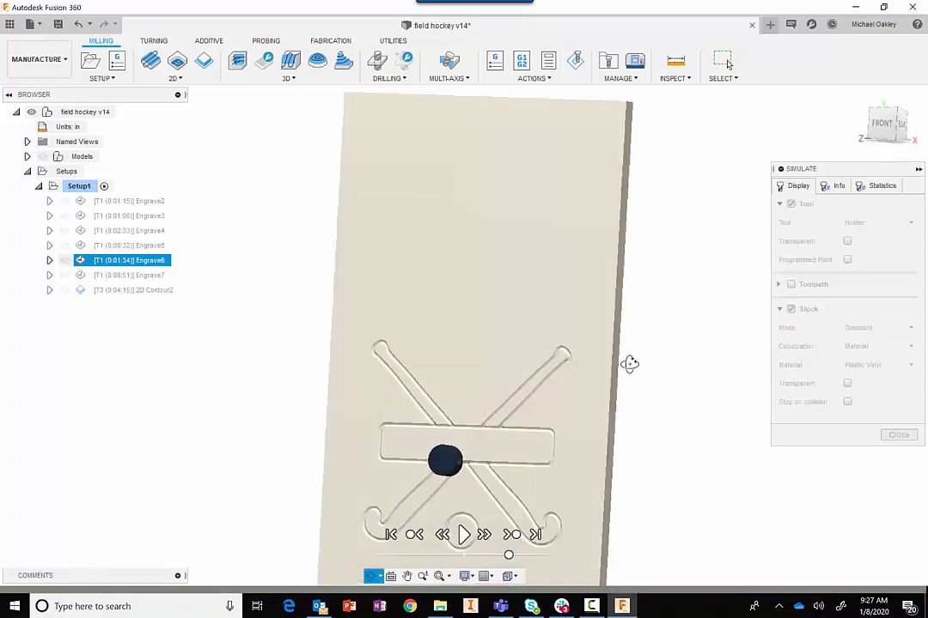
scroll(468, 430, "up", 10)
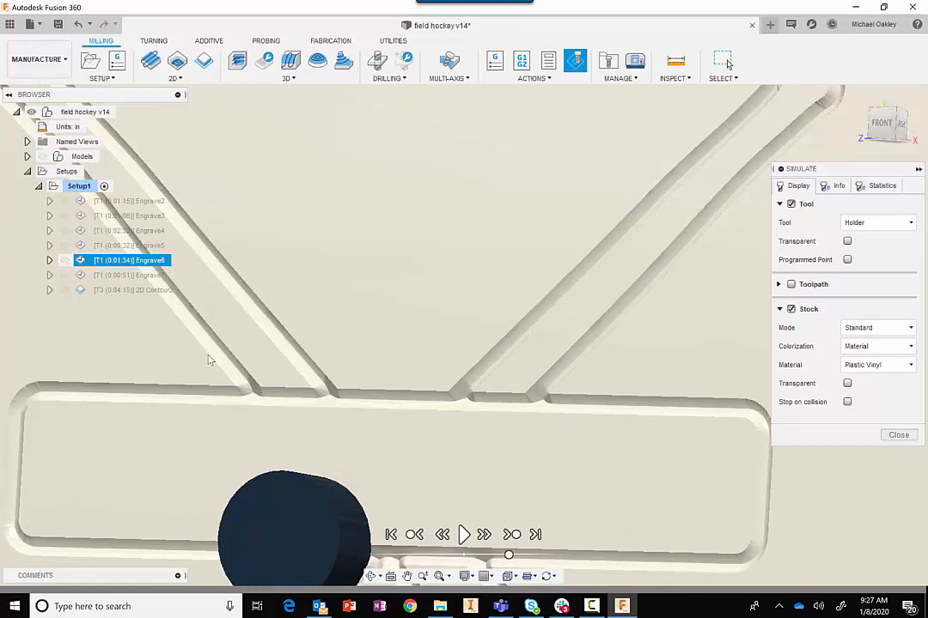
scroll(309, 410, "down", 8)
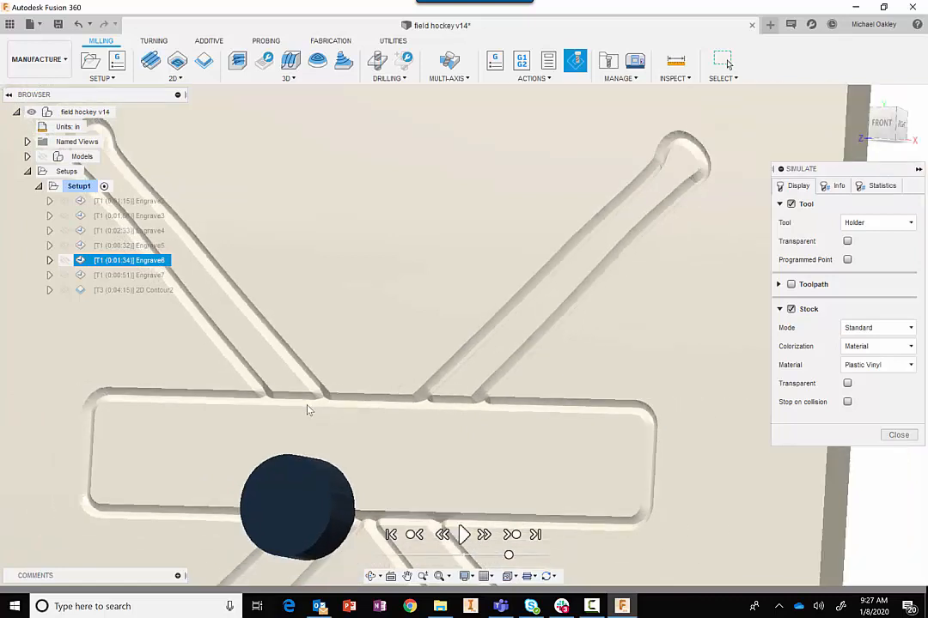
scroll(335, 374, "down", 4)
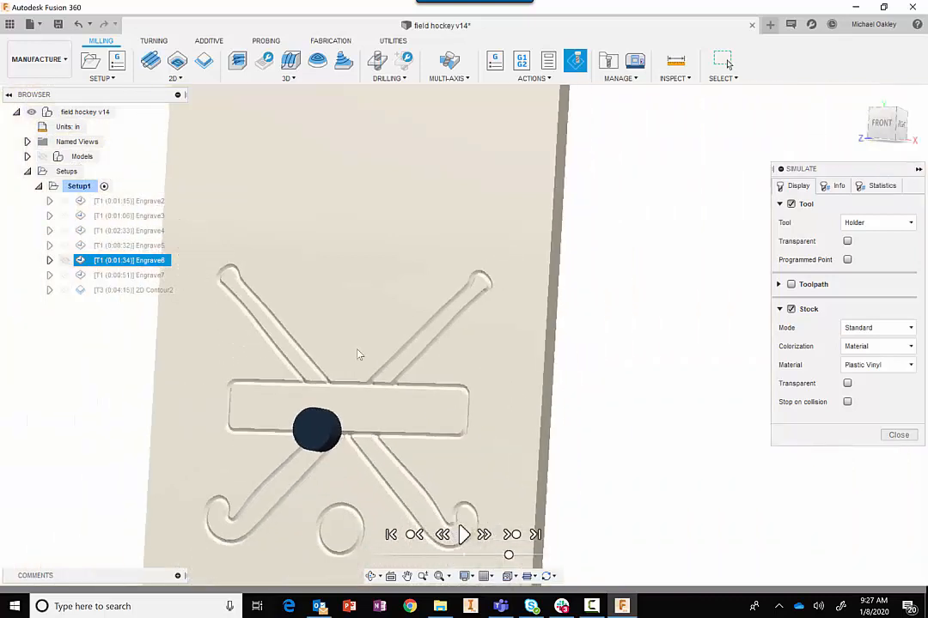
left_click(898, 436)
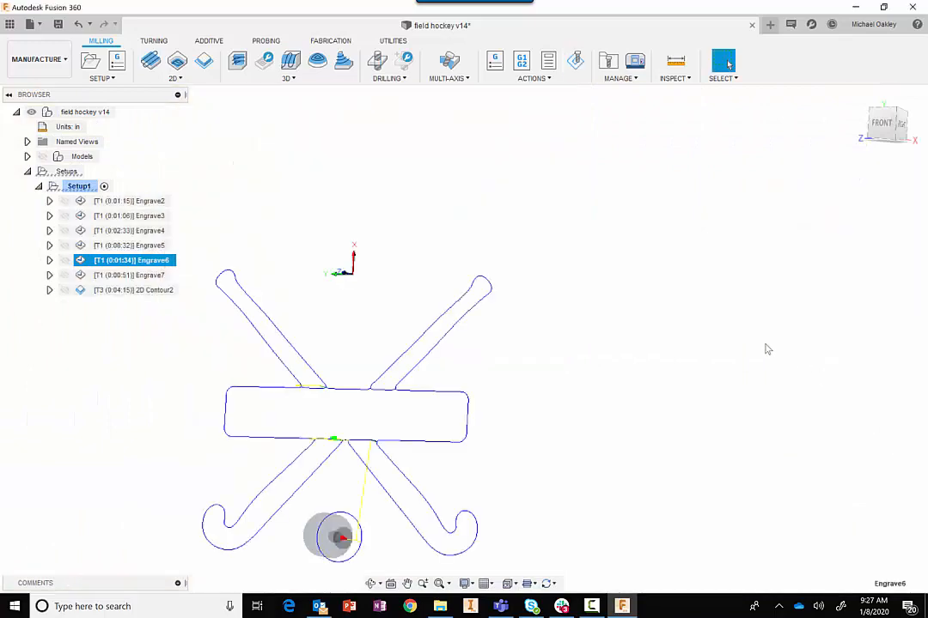
- Show the plaque models again behind the Engrave6 toolpath
middle_click_drag(657, 309, 703, 249, "shift")
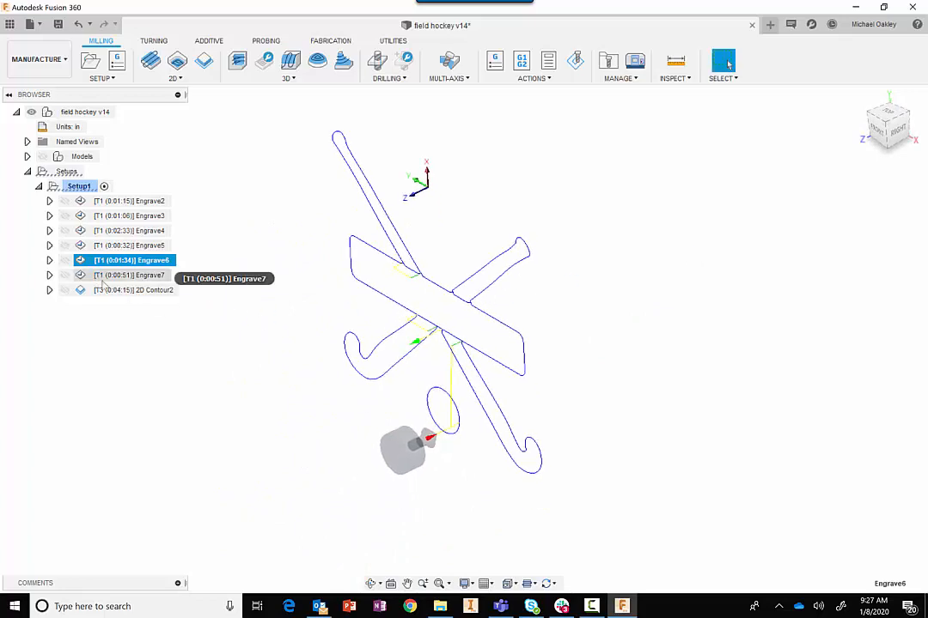
left_click(42, 157)
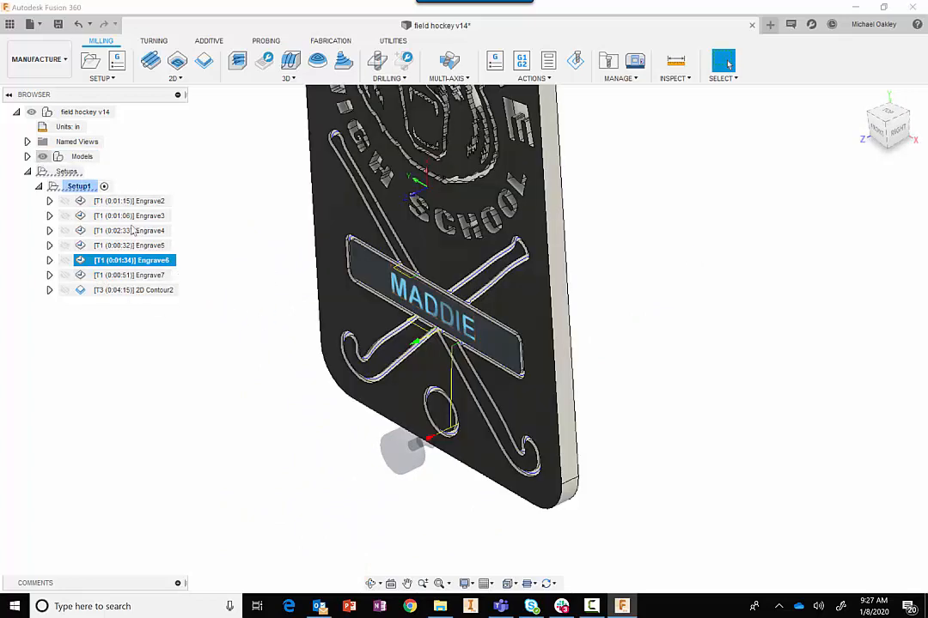
mouse_move(262, 353)
middle_mouse_down("shift")
mouse_move(283, 352)
mouse_move(257, 351)
middle_mouse_up("shift")
left_click(157, 320)
- Review the Engrave7, Engrave6, Engrave4, Engrave3 and Engrave5 toolpaths on the plaque one at a time and clear the selection
left_click(138, 276)
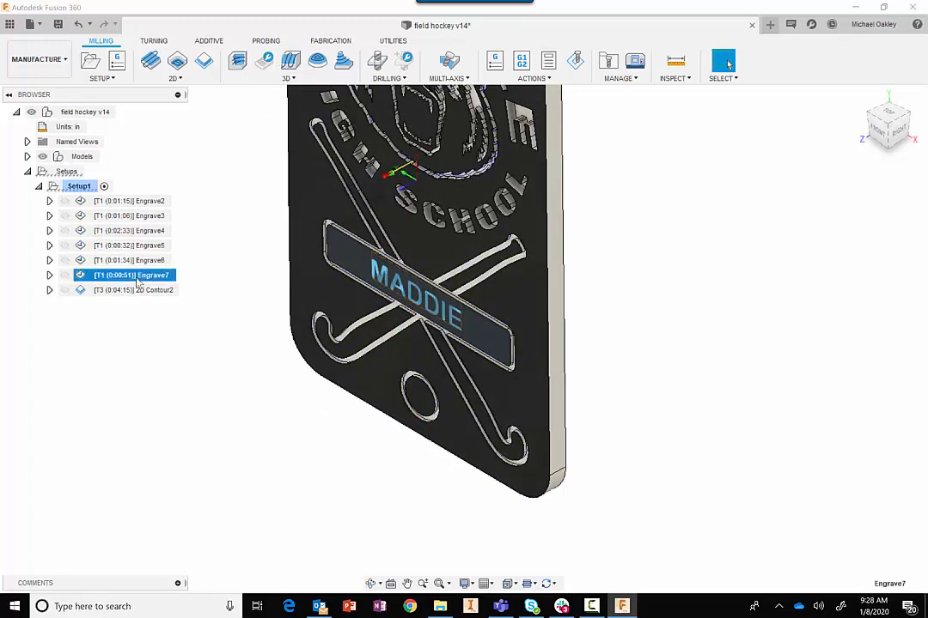
left_click(133, 260)
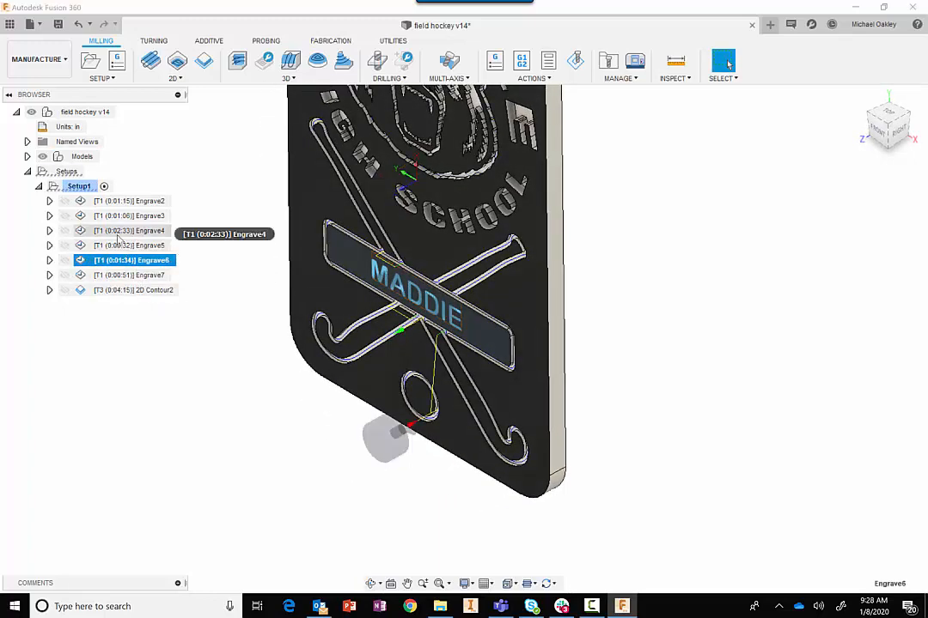
left_click(120, 231)
left_click(120, 262)
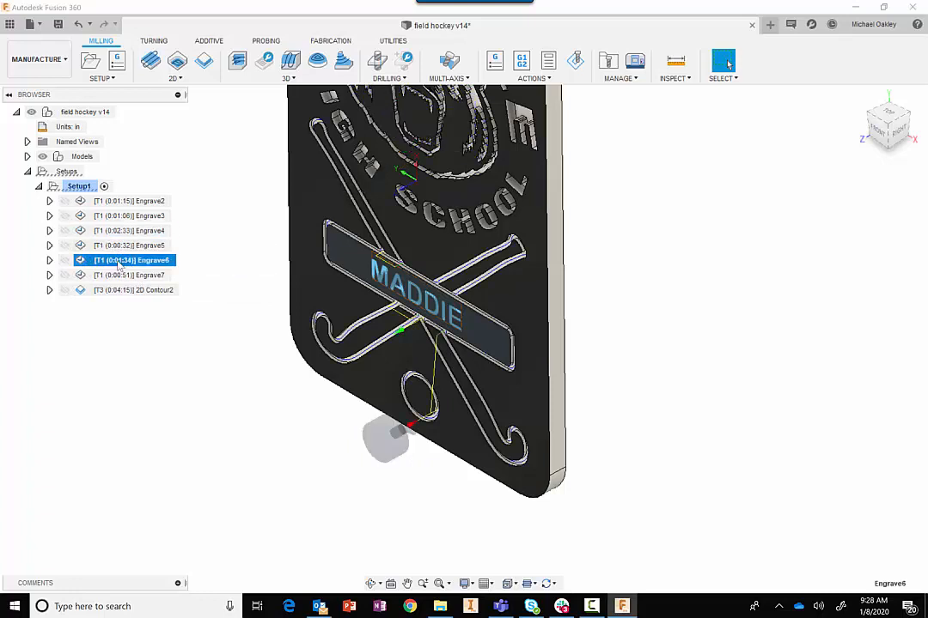
left_click(126, 233)
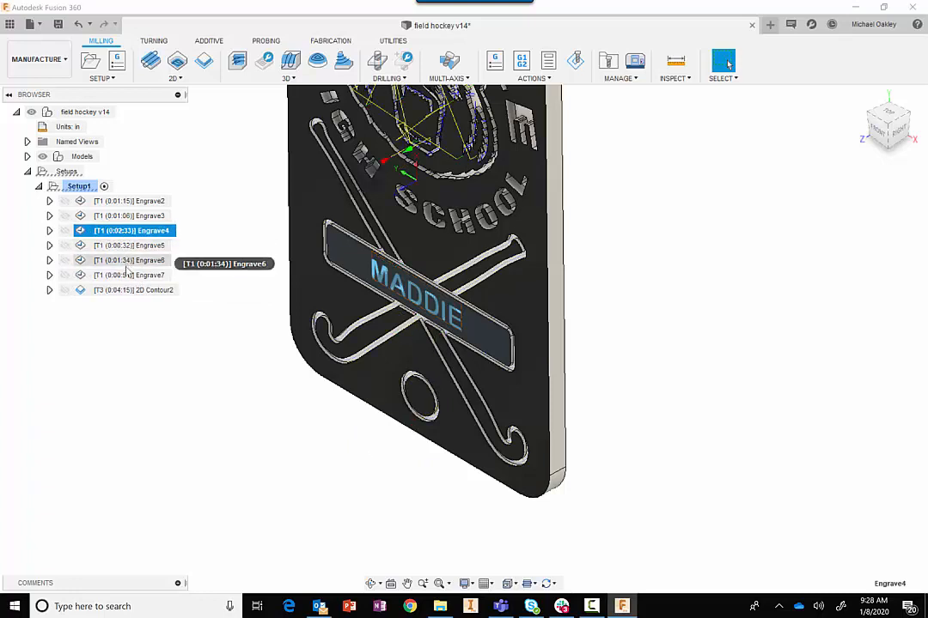
left_click(126, 276)
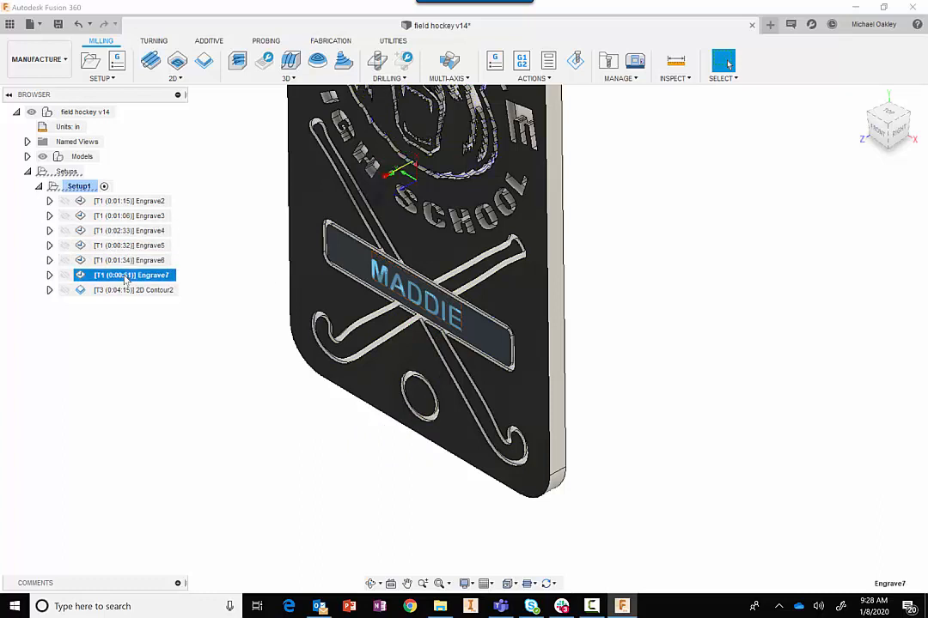
left_click(126, 217)
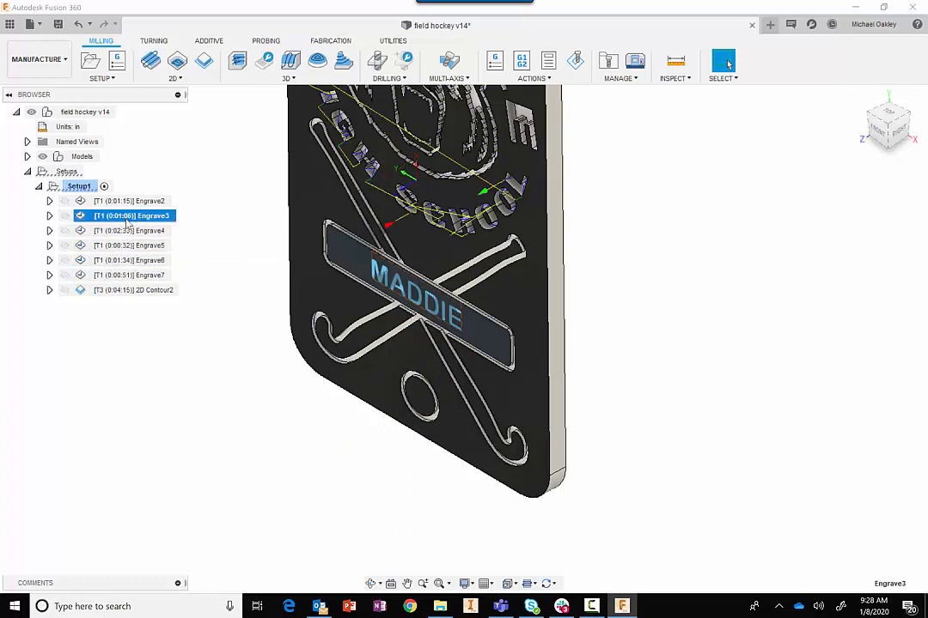
left_click(128, 232)
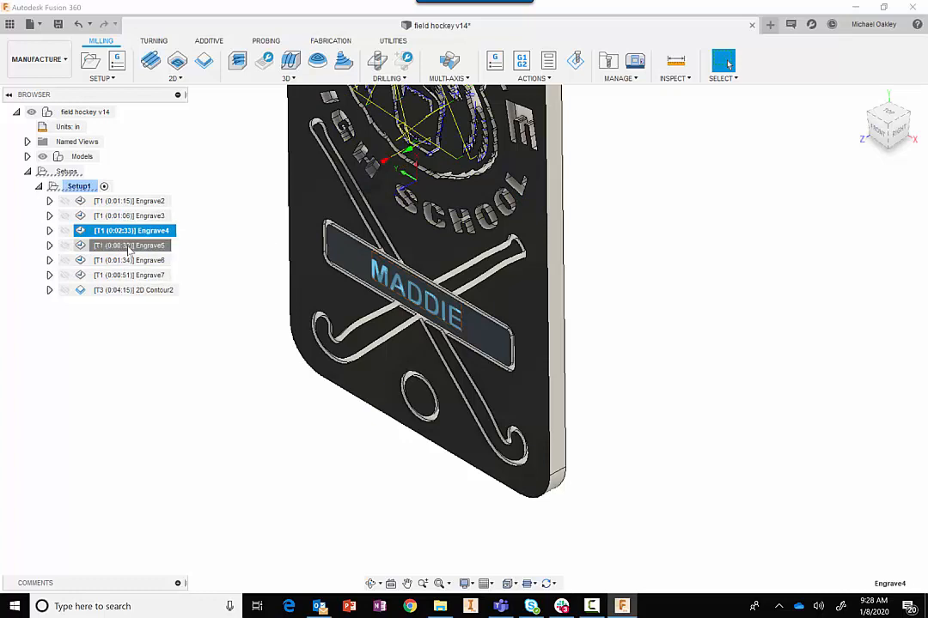
left_click(128, 248)
left_click(124, 386)
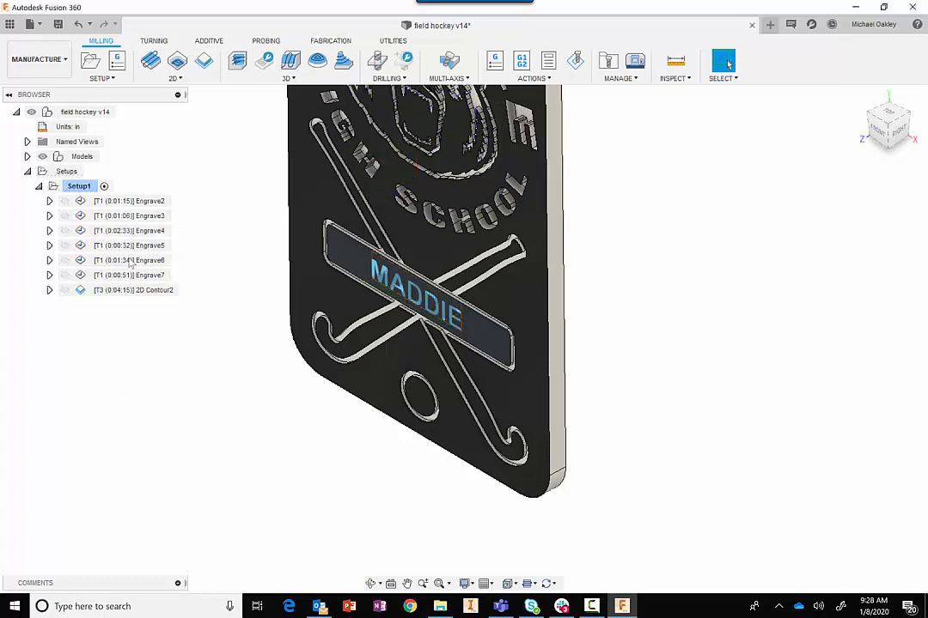
- Examine the contour selection, passes and height settings of the Engrave5 operation for the name text and leave them unchanged
double_click(124, 249)
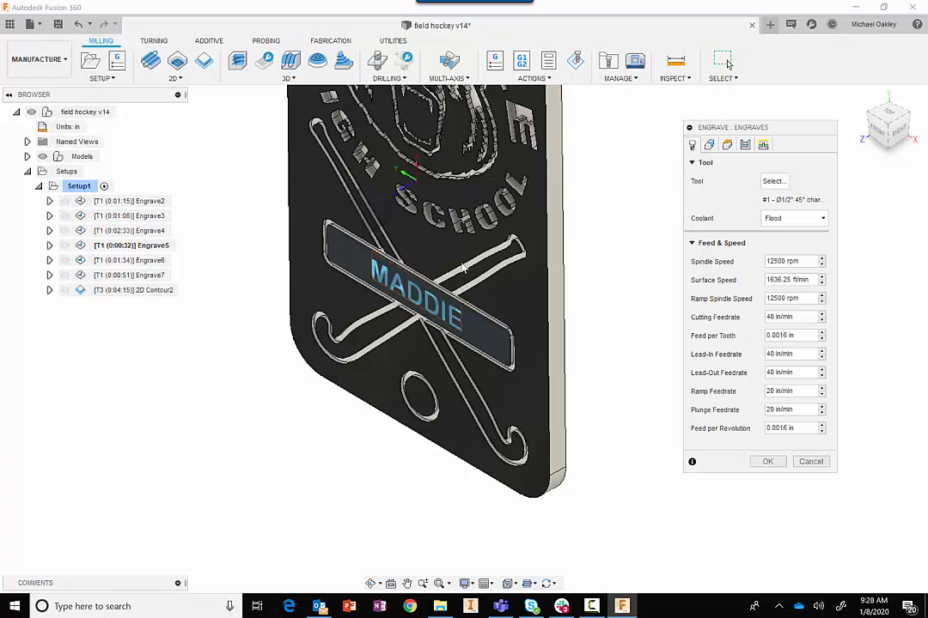
left_click(710, 146)
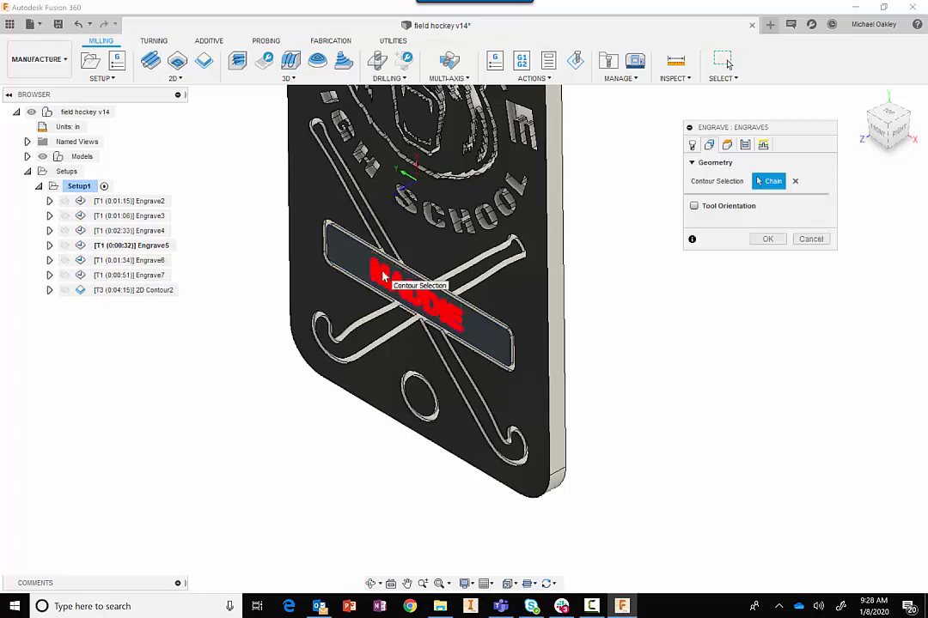
scroll(384, 279, "up", 2)
scroll(384, 279, "up", 3)
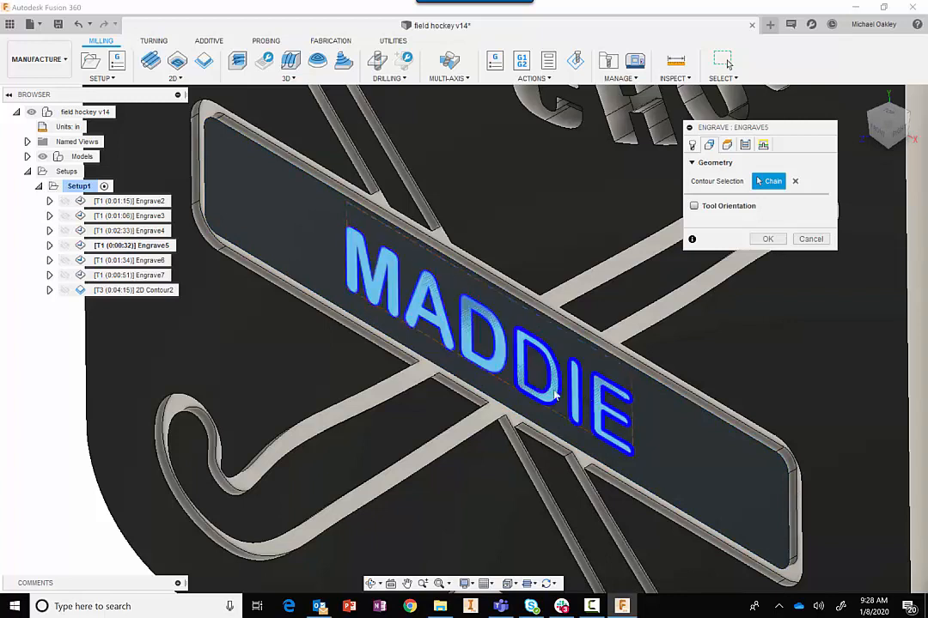
left_click(745, 145)
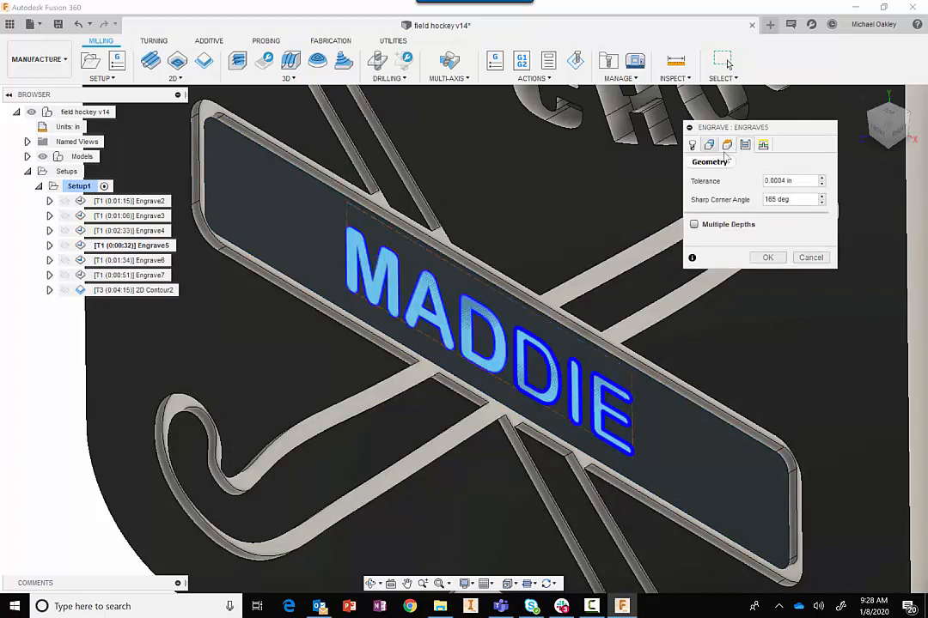
left_click(727, 146)
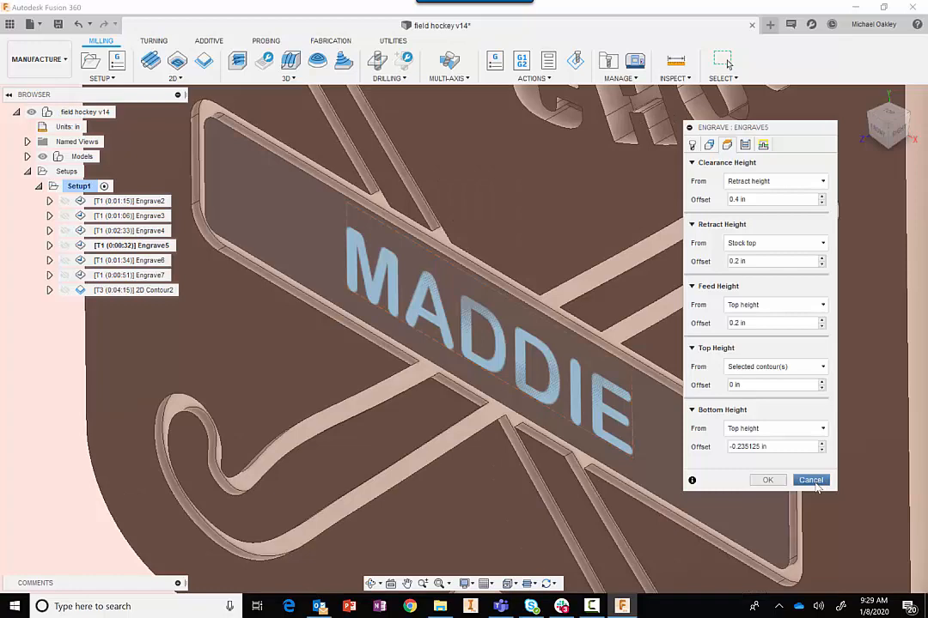
left_click(813, 482)
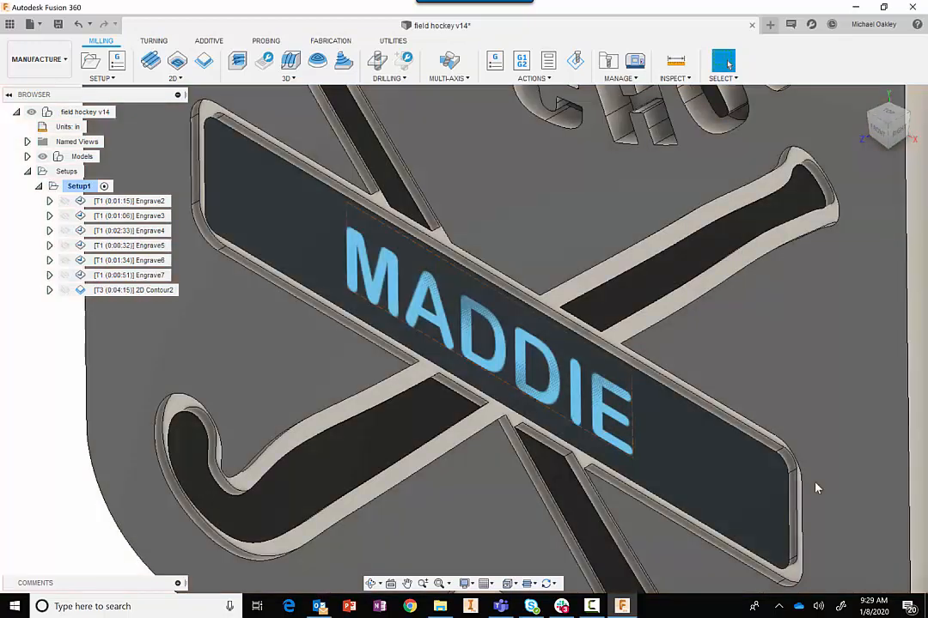
- Simulate the Engrave5 cut of the name with the models hidden and close the simulation
scroll(421, 321, "down", 4)
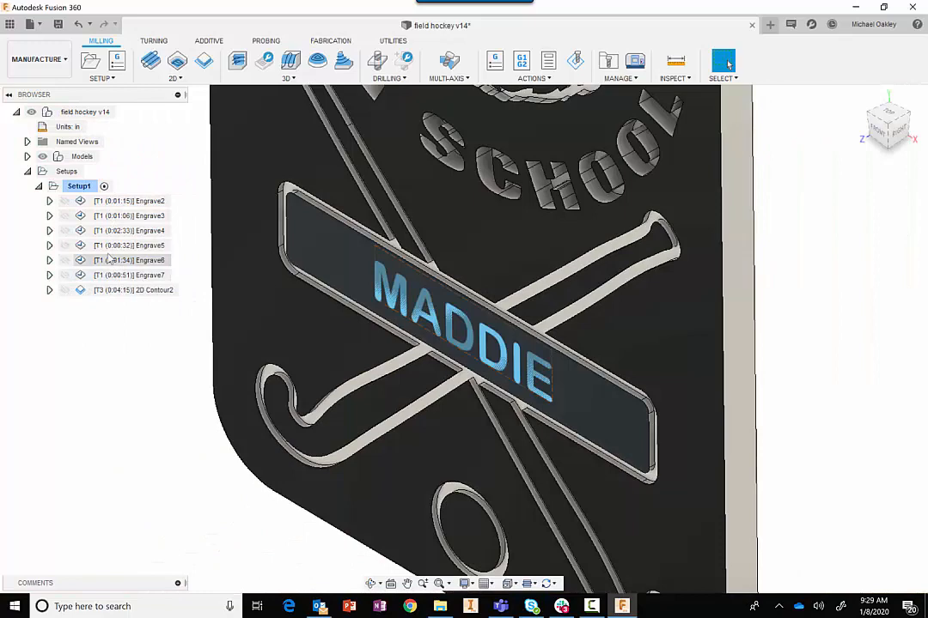
left_click(110, 247)
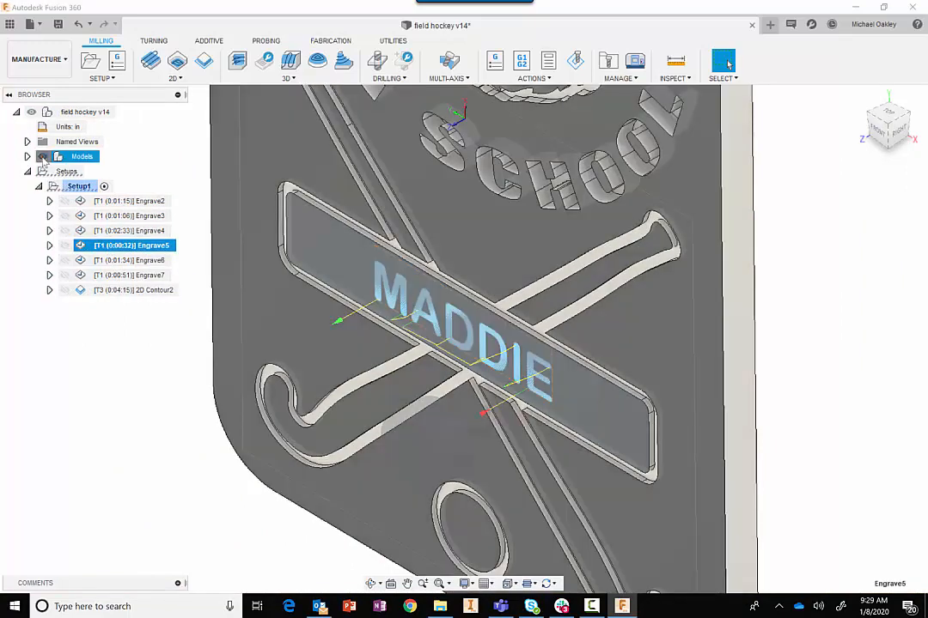
left_click(42, 156)
right_click(116, 247)
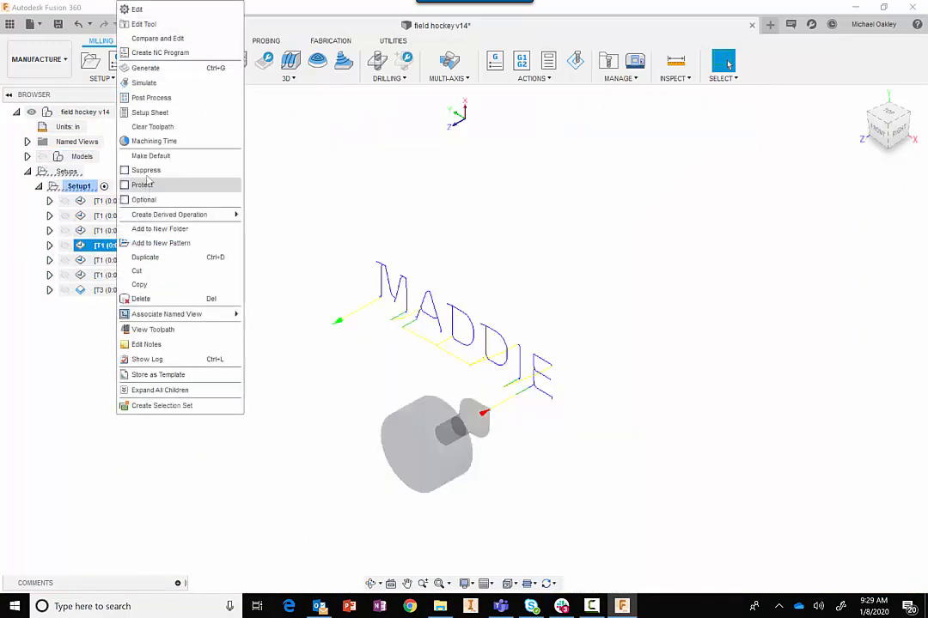
left_click(144, 82)
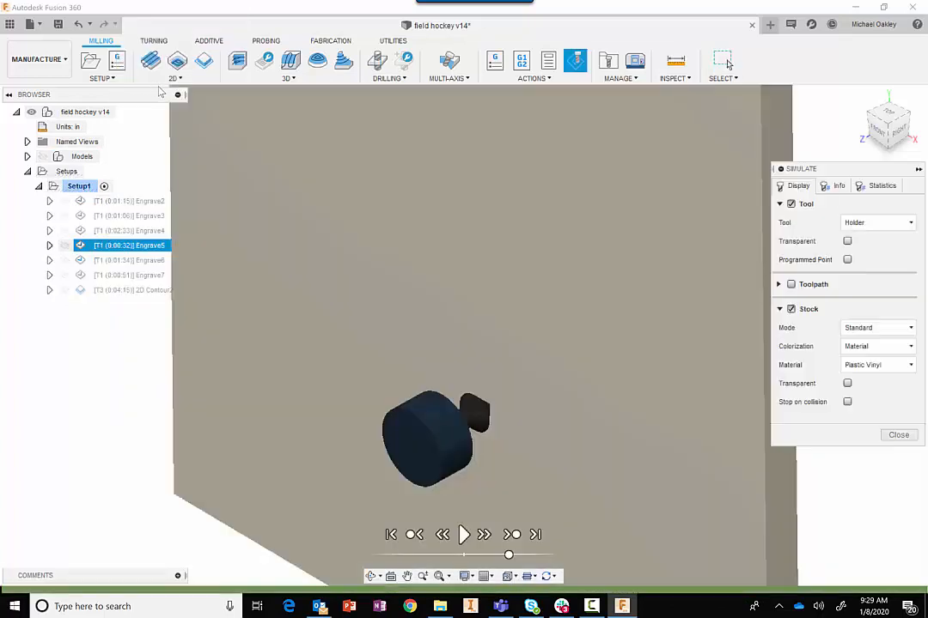
left_click(464, 534)
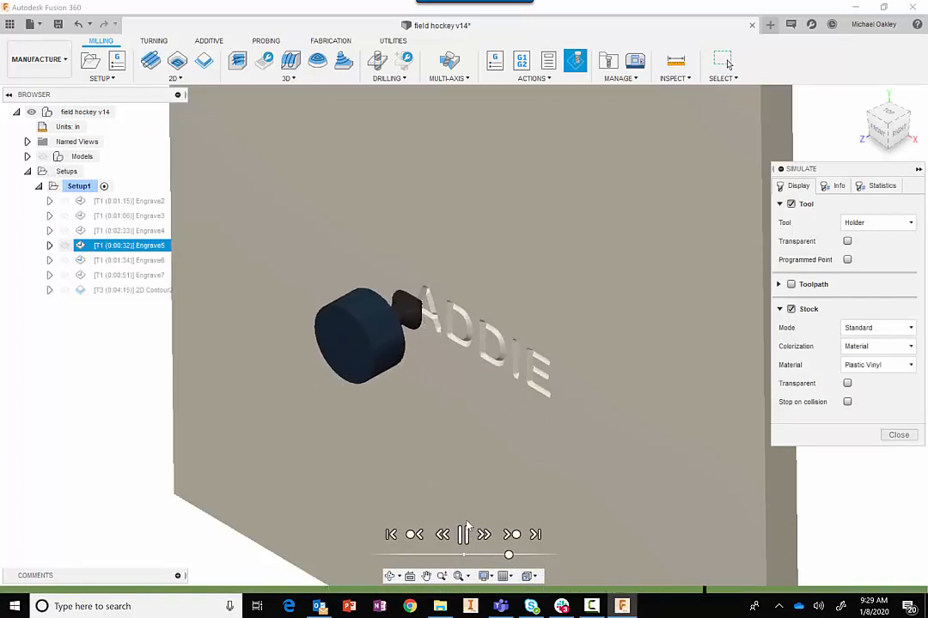
left_click(464, 534)
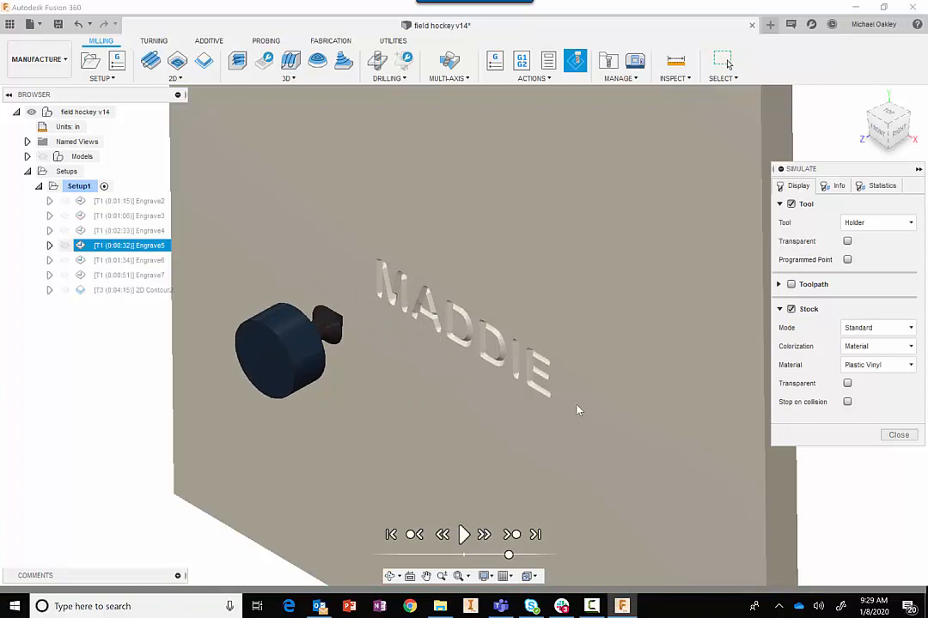
left_click(904, 439)
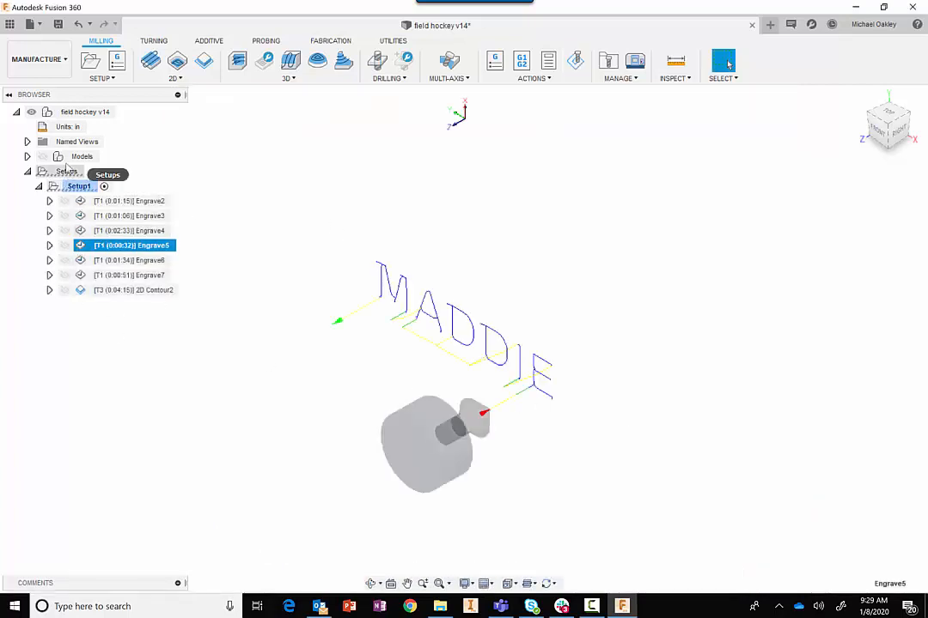
- Show the plaque models again and bring the whole engraved plaque into view at an angle
left_click(42, 156)
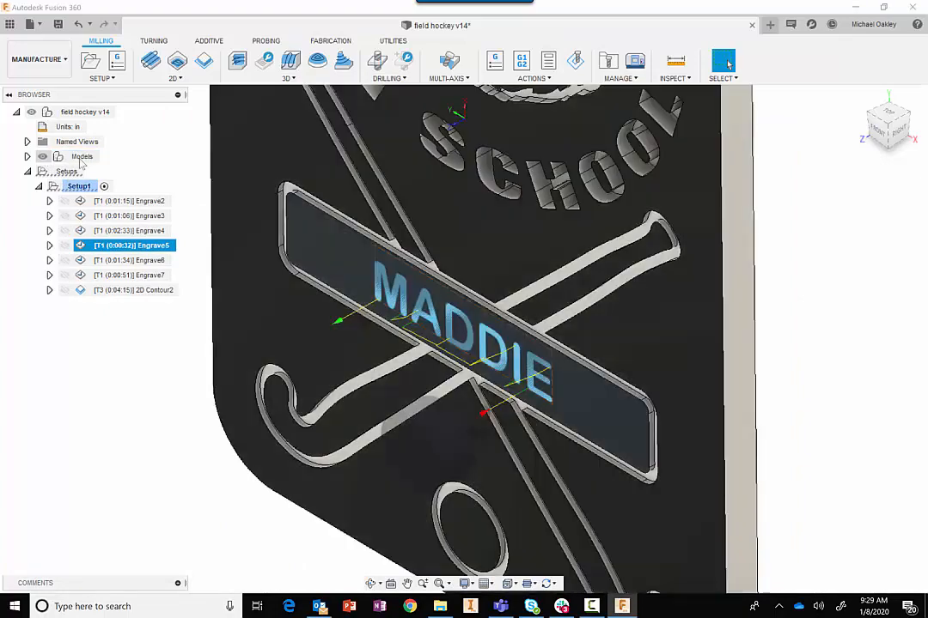
scroll(370, 449, "down", 7)
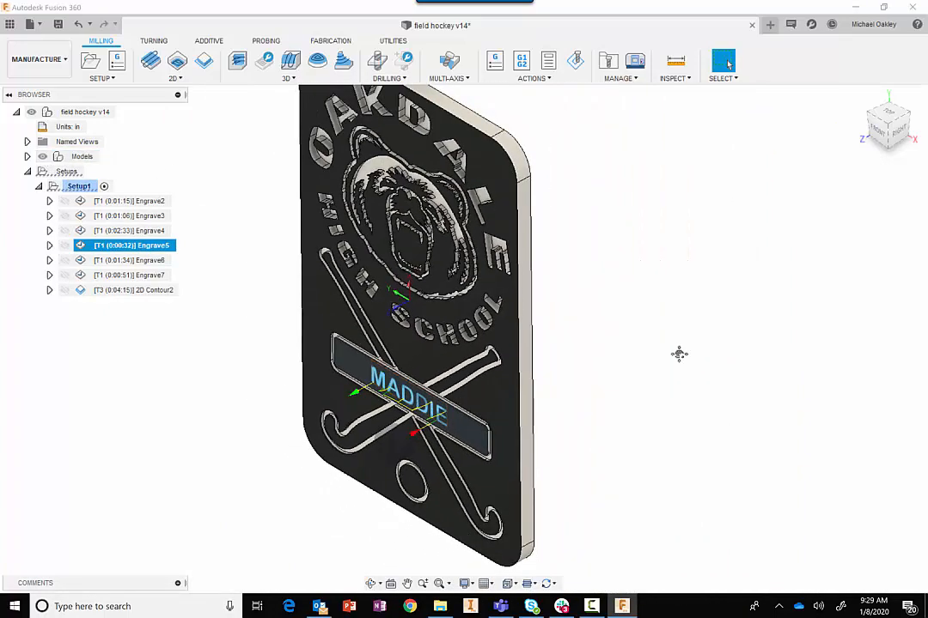
middle_click_drag(677, 354, 674, 382)
scroll(697, 376, "down", 1)
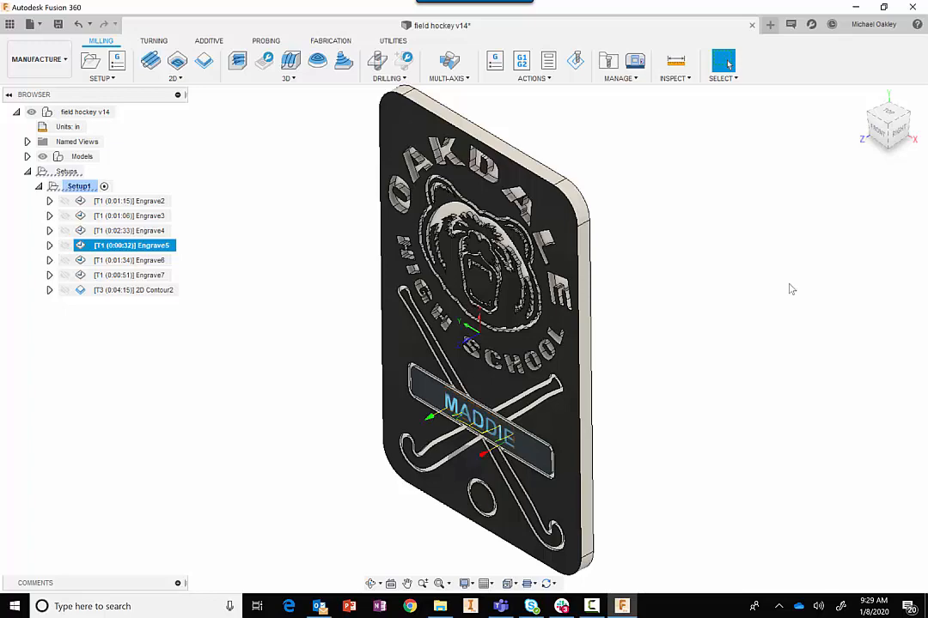
middle_click_drag(712, 314, 726, 227, "shift")
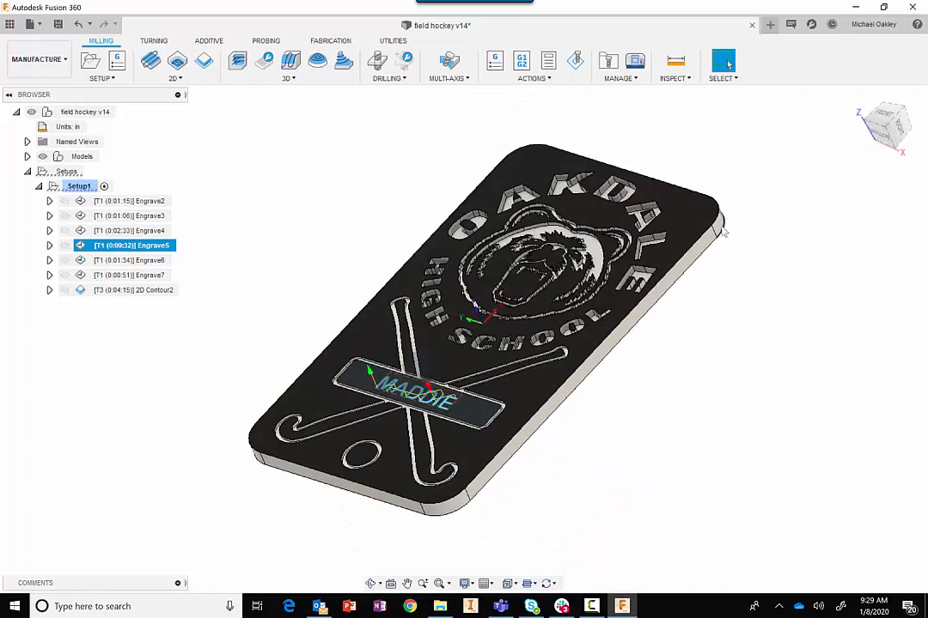